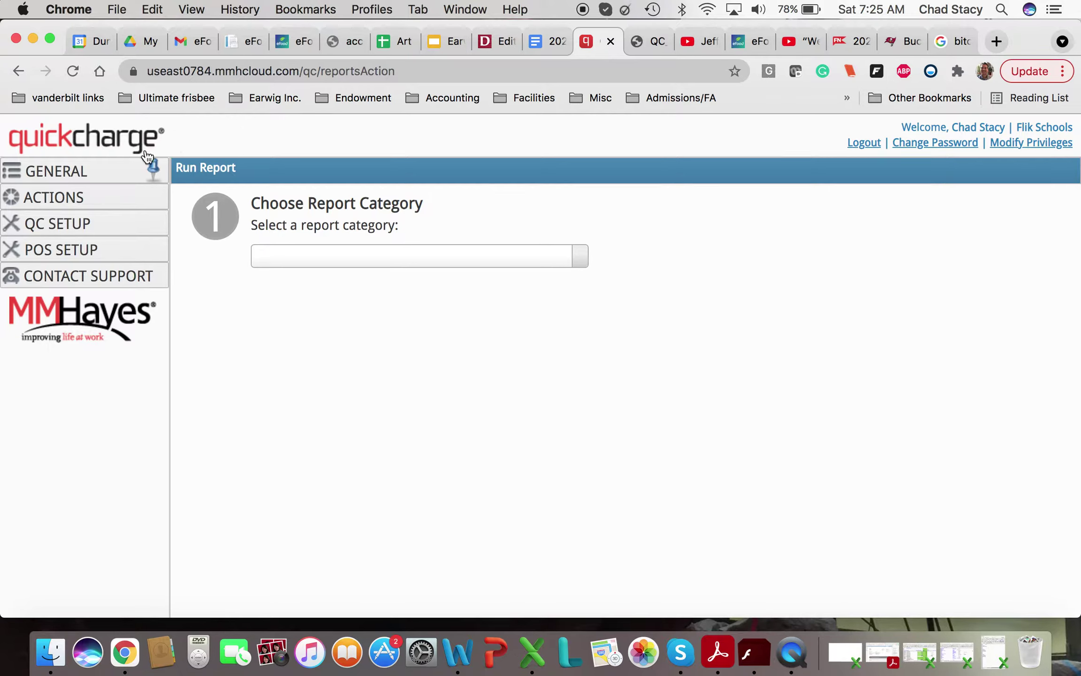
- Go to Run Reports and select the Hourly Sales Detail Report under All Reports
{"action": "left_click", "coordinate": [65, 201]}
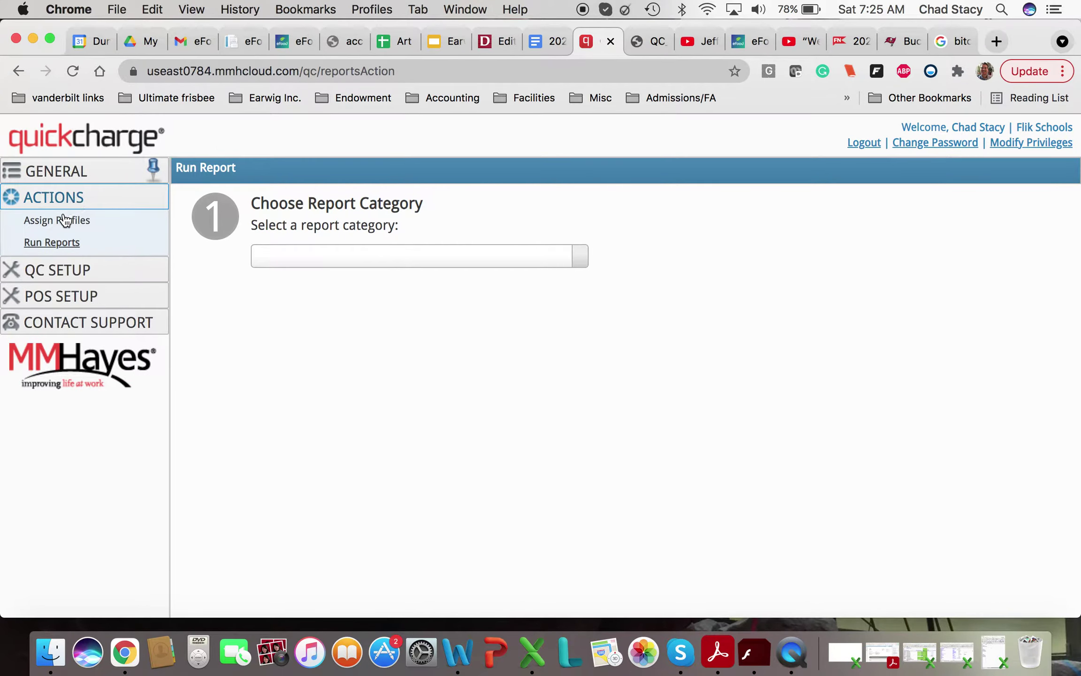
{"action": "left_click", "coordinate": [58, 245]}
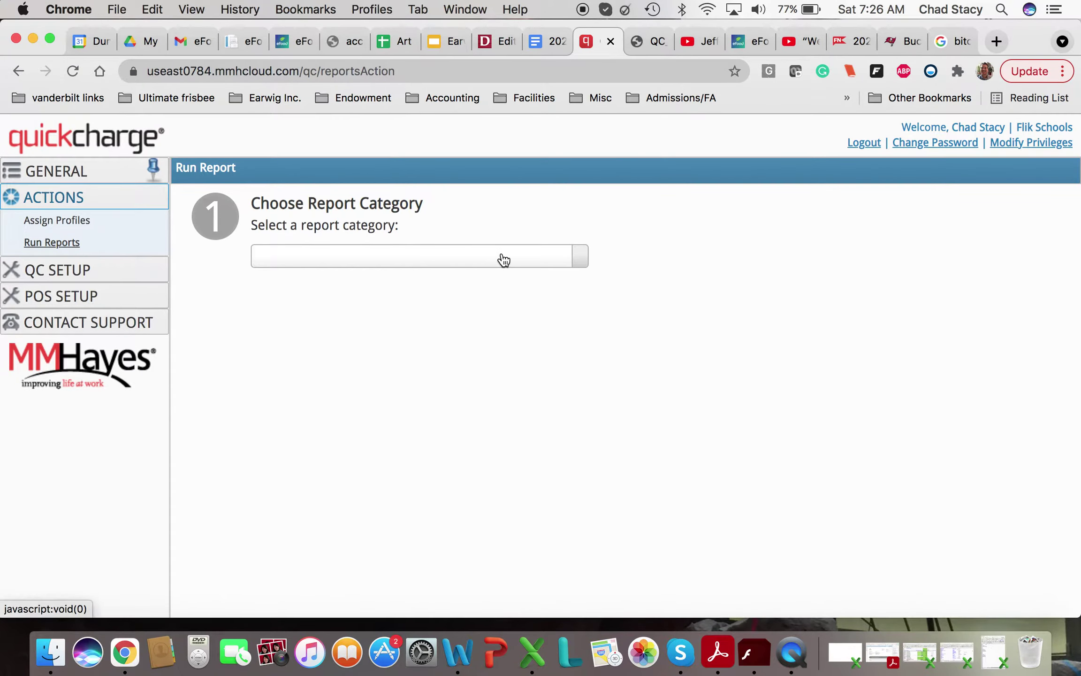
{"action": "left_click", "coordinate": [502, 254]}
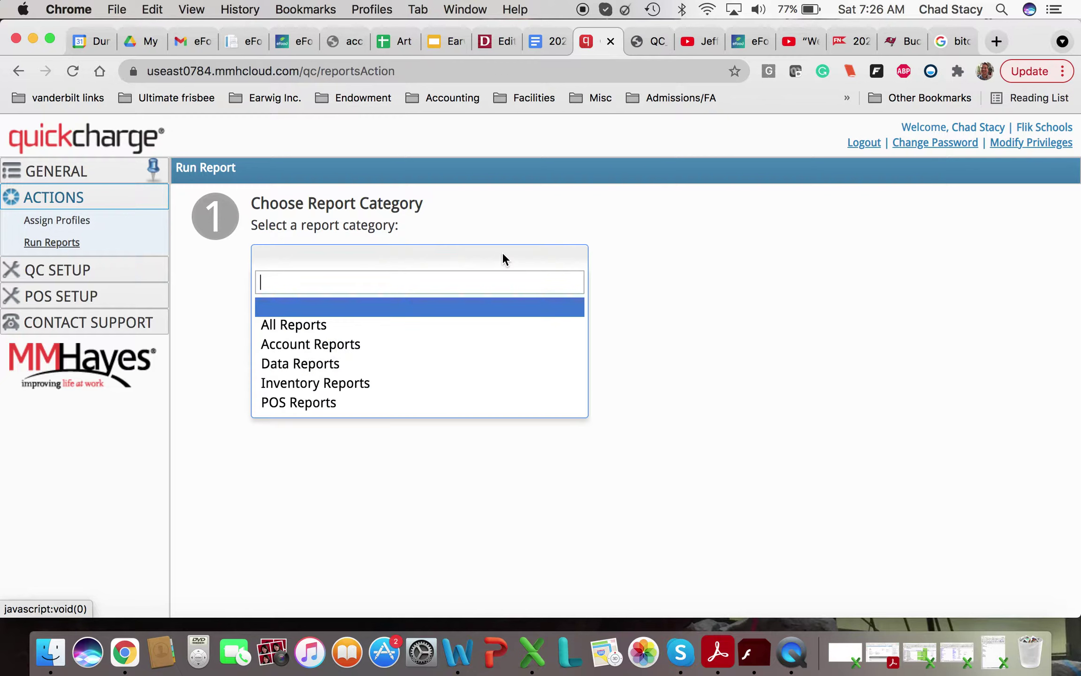
{"action": "left_click", "coordinate": [345, 330]}
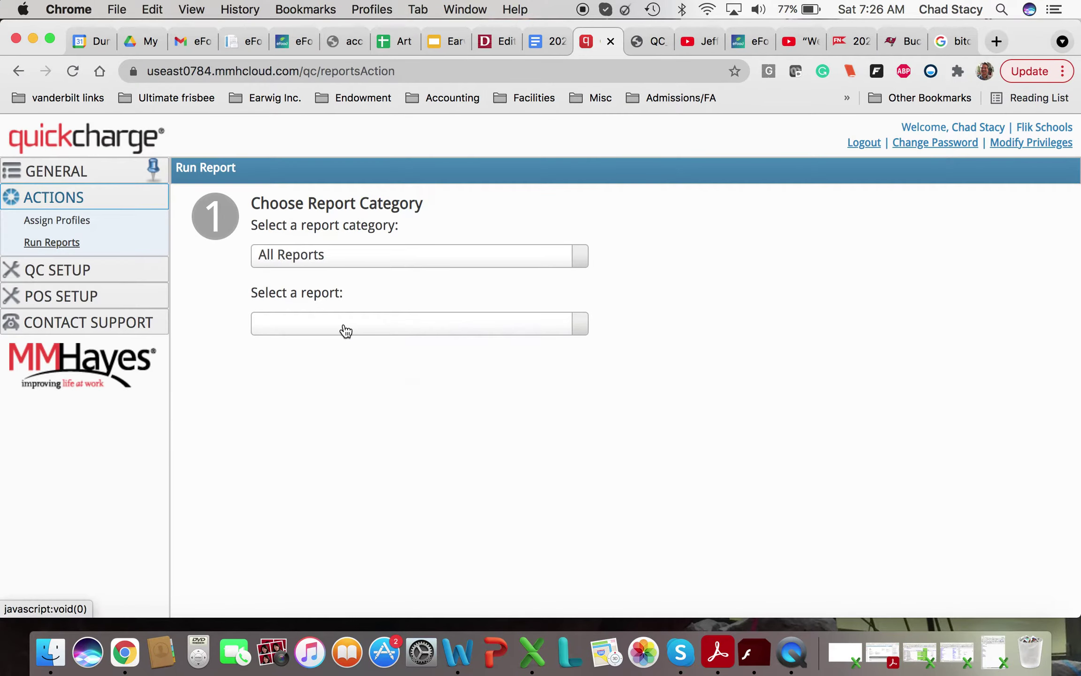
{"action": "left_click", "coordinate": [418, 331]}
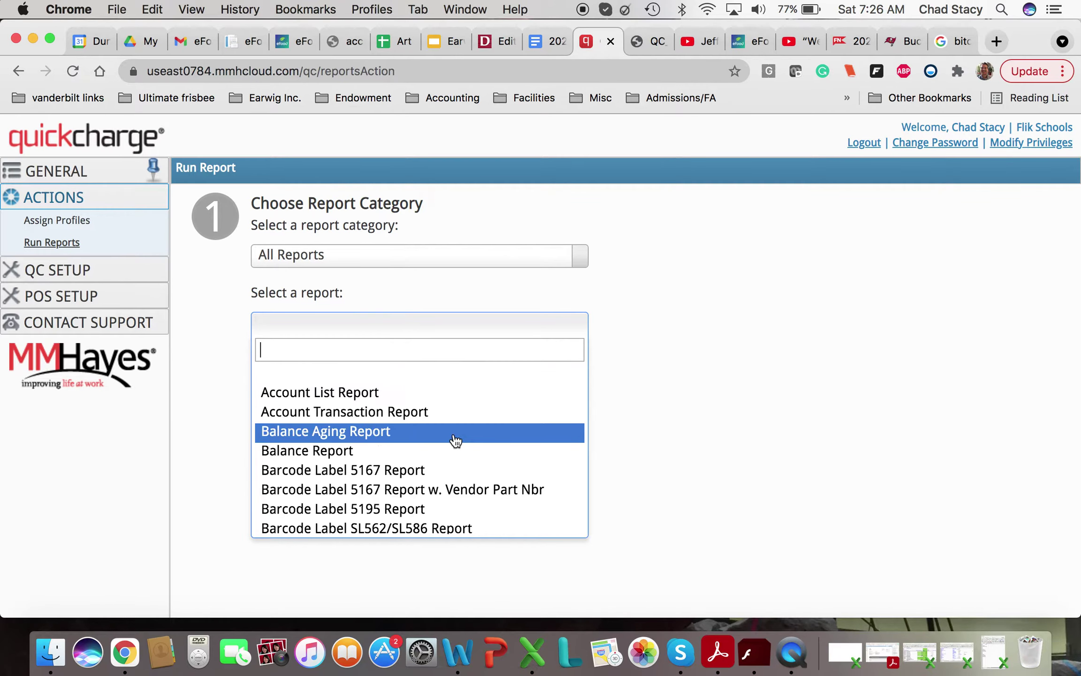
{"action": "scroll", "coordinate": [455, 440], "scroll_direction": "down", "scroll_amount": 5}
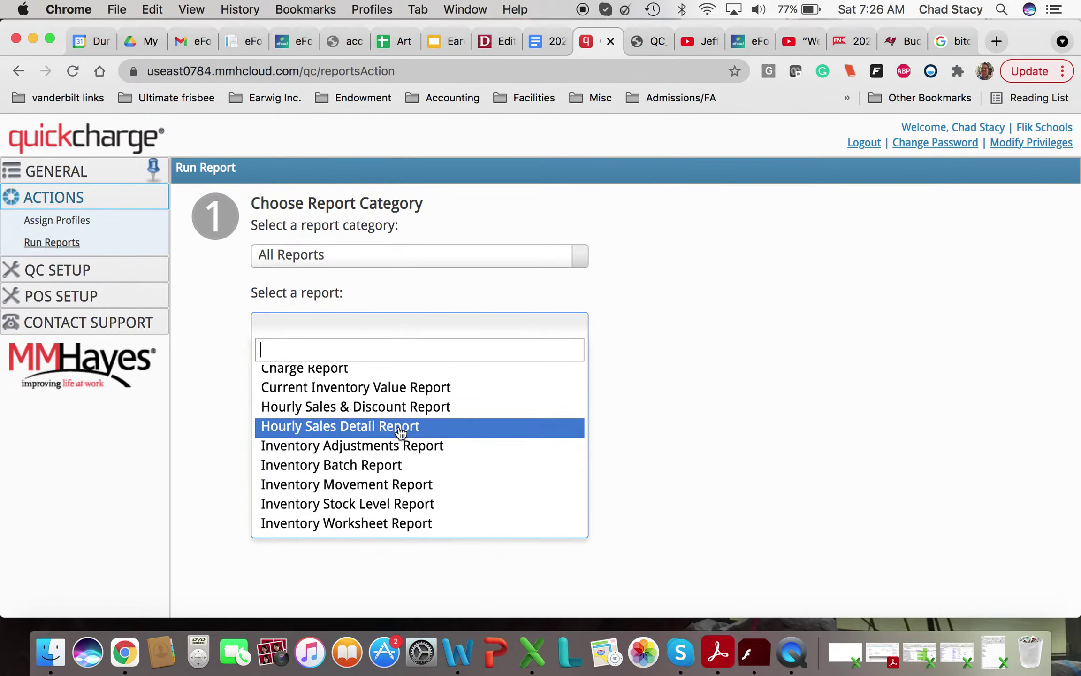
{"action": "left_click", "coordinate": [399, 428]}
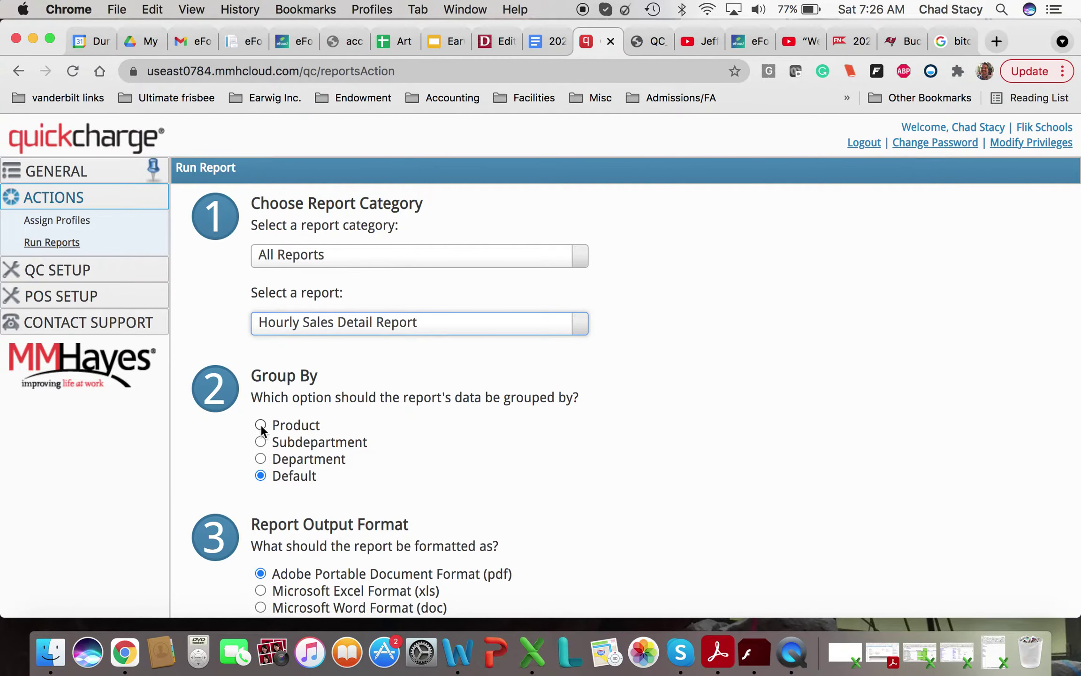
{"action": "left_click", "coordinate": [260, 425]}
{"action": "scroll", "coordinate": [565, 443], "scroll_direction": "down", "scroll_amount": 6}
- Set the report's start date to August 26, 2021
{"action": "scroll", "coordinate": [565, 443], "scroll_direction": "down", "scroll_amount": 1}
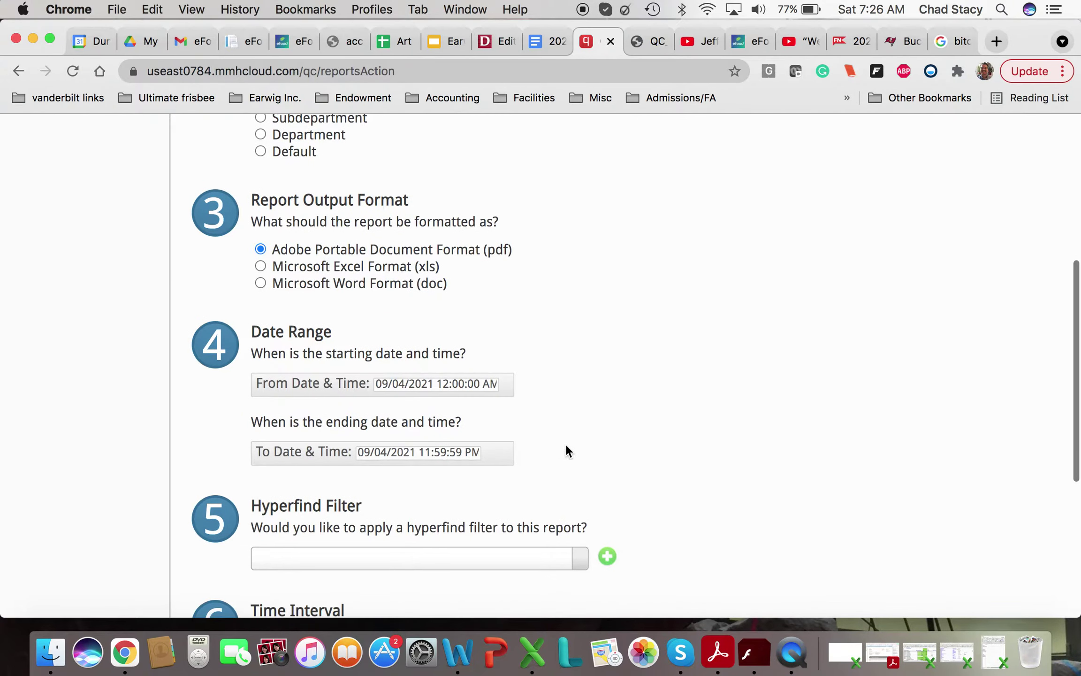
{"action": "left_click", "coordinate": [431, 385]}
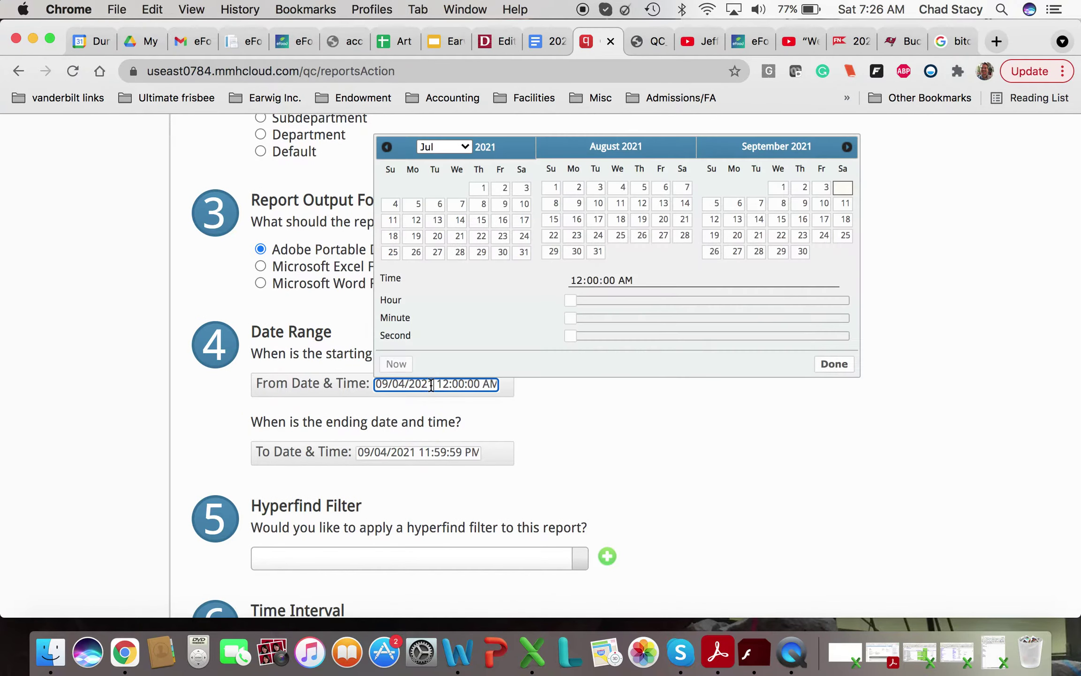
{"action": "left_click", "coordinate": [641, 238]}
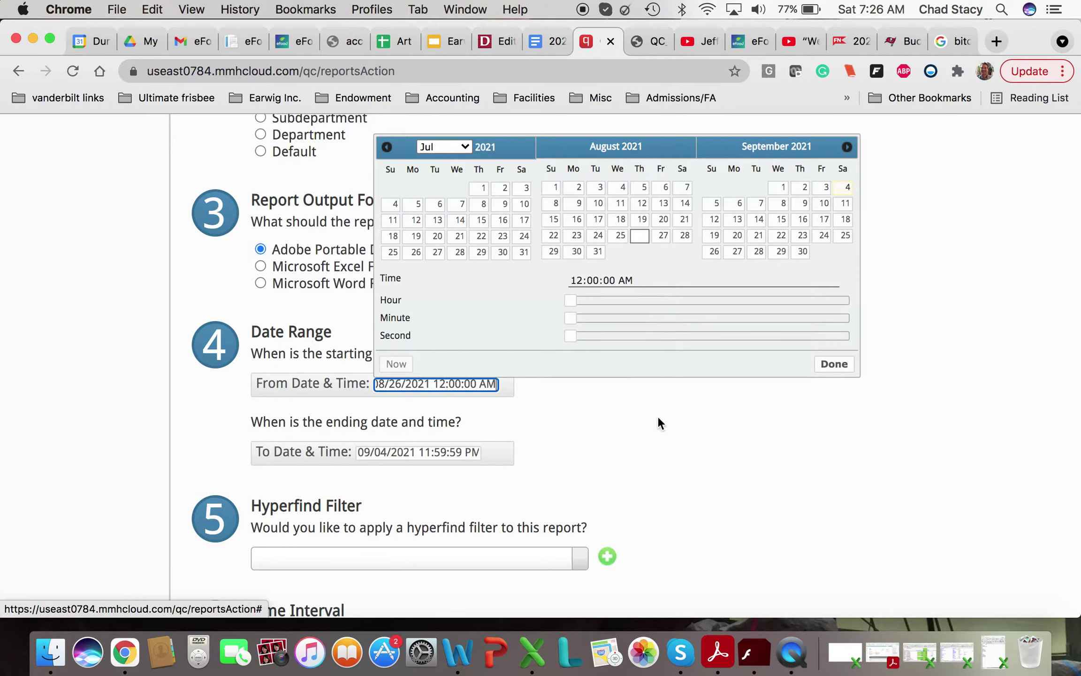
{"action": "left_click", "coordinate": [566, 468]}
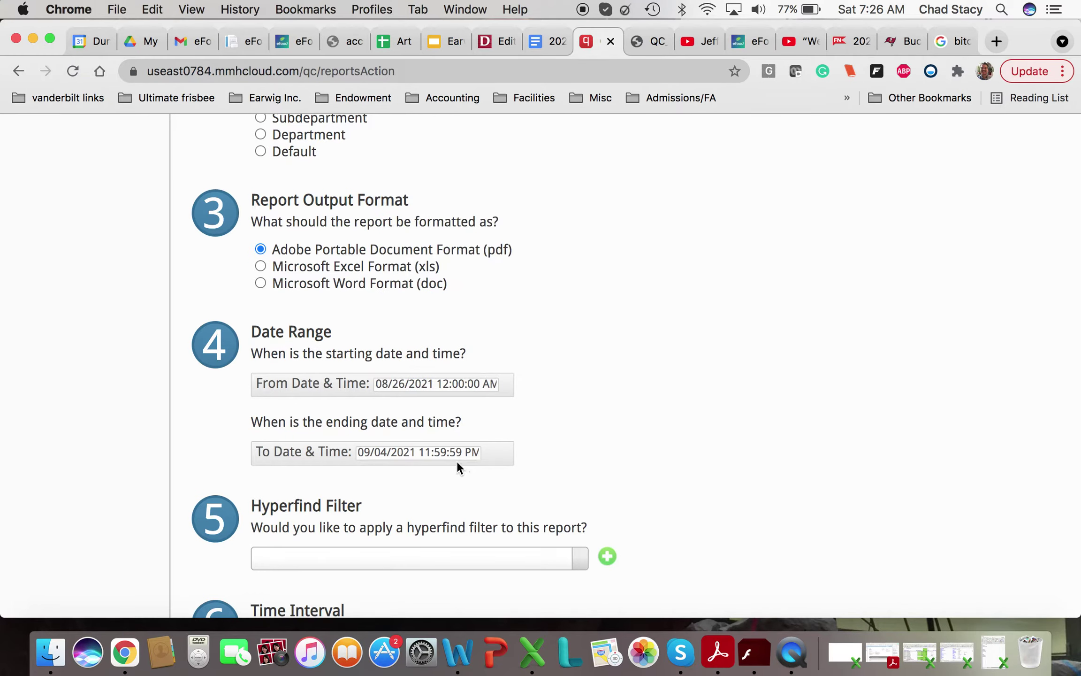
- Set the report's time interval to 60 min
{"action": "scroll", "coordinate": [644, 454], "scroll_direction": "down", "scroll_amount": 5}
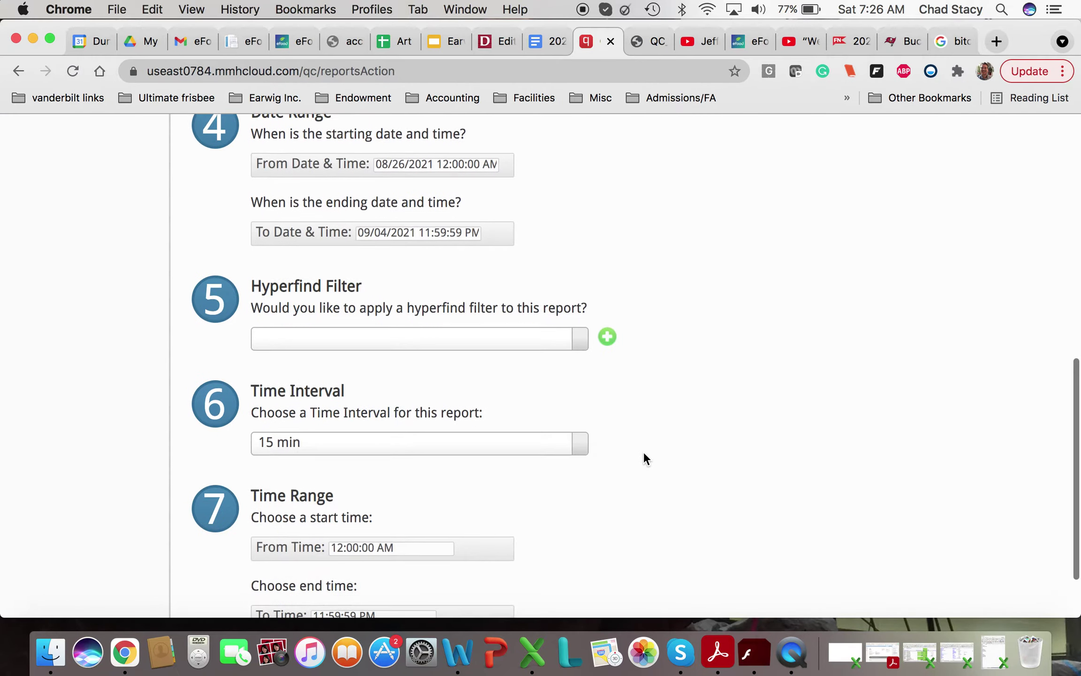
{"action": "left_click", "coordinate": [578, 432]}
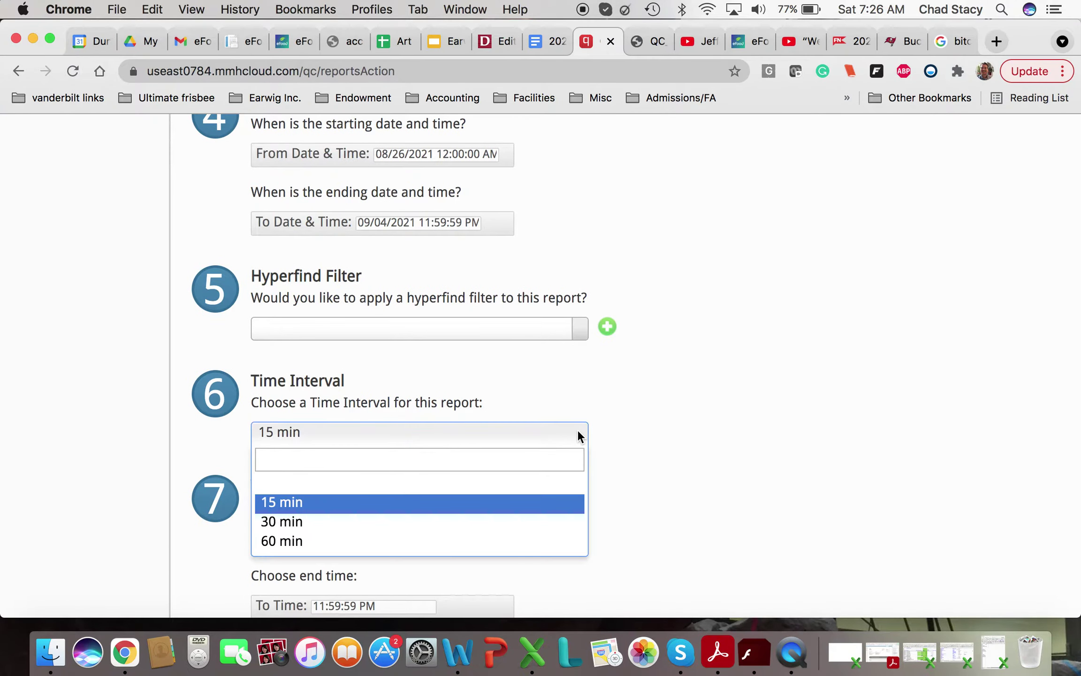
{"action": "left_click", "coordinate": [458, 542]}
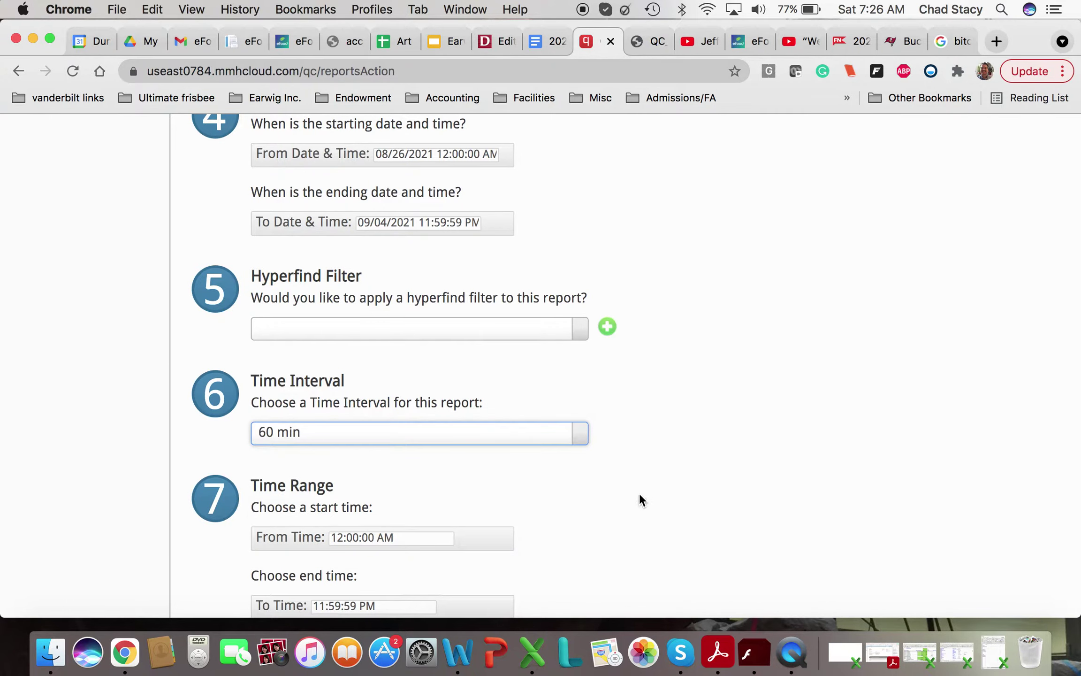
{"action": "scroll", "coordinate": [640, 493], "scroll_direction": "down", "scroll_amount": 1}
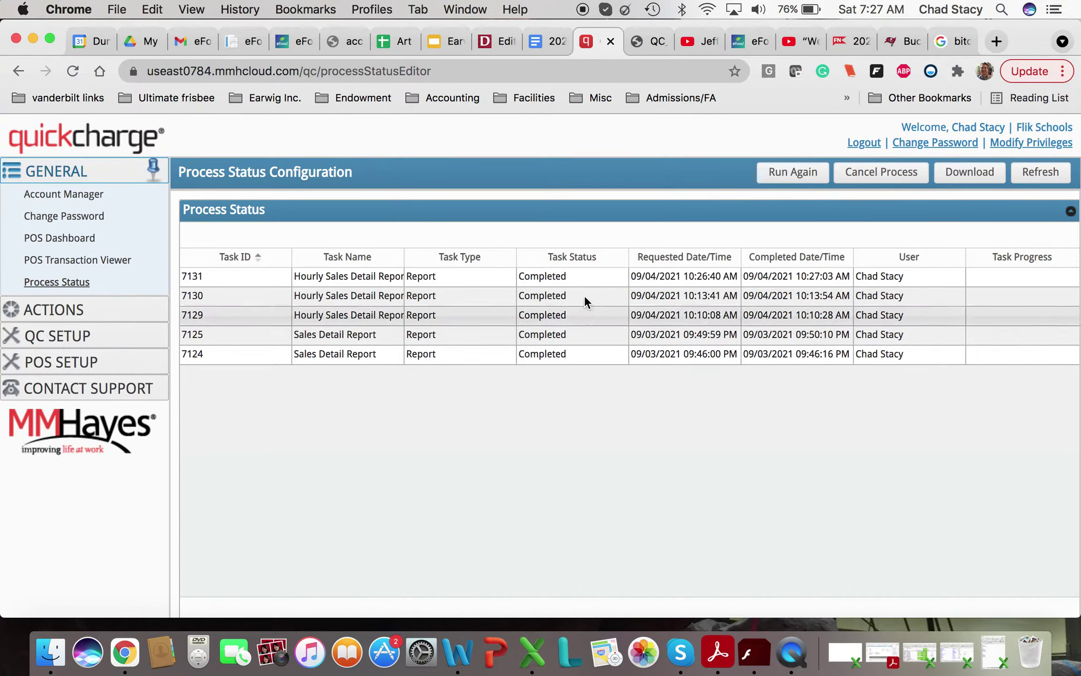
- Download and open the PDF of completed task 7131
{"action": "double_click", "coordinate": [581, 277]}
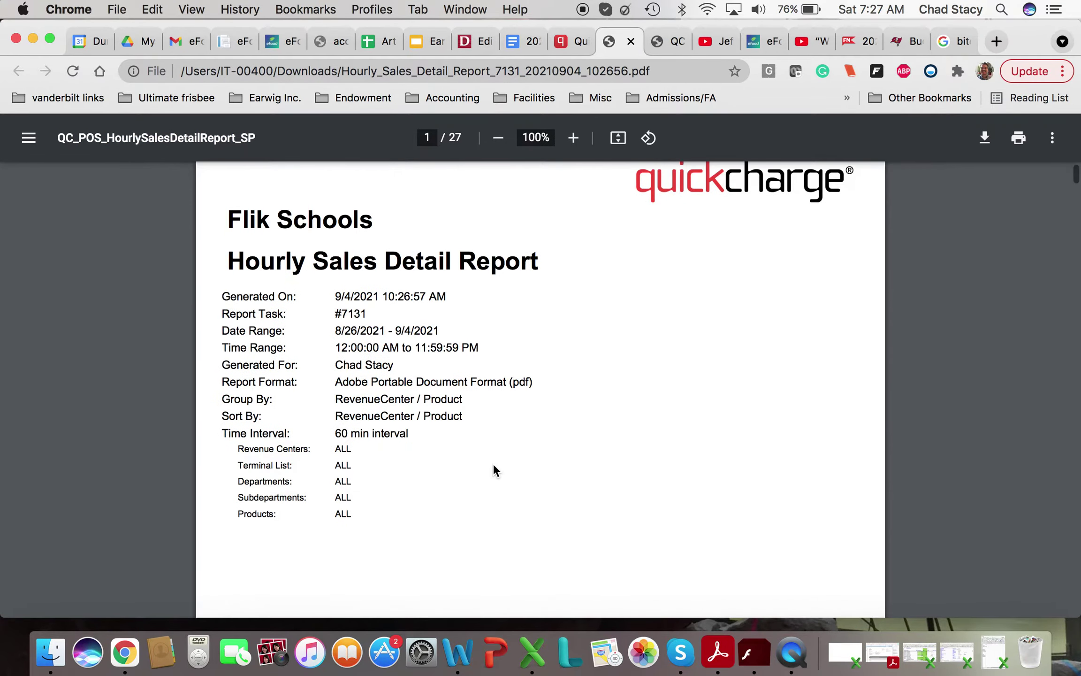
- Scroll the PDF from the cover page to page 2's 8:00 and 9:00 AM sales tables
{"action": "scroll", "coordinate": [492, 462], "scroll_direction": "down", "scroll_amount": 10}
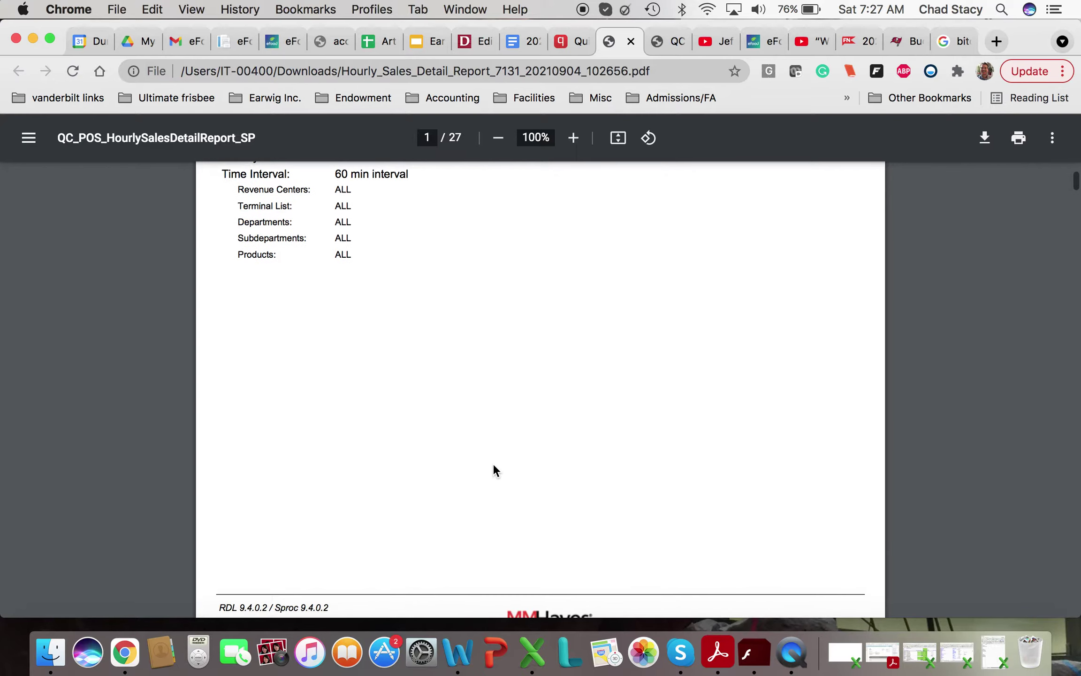
{"action": "scroll", "coordinate": [492, 462], "scroll_direction": "down", "scroll_amount": 15}
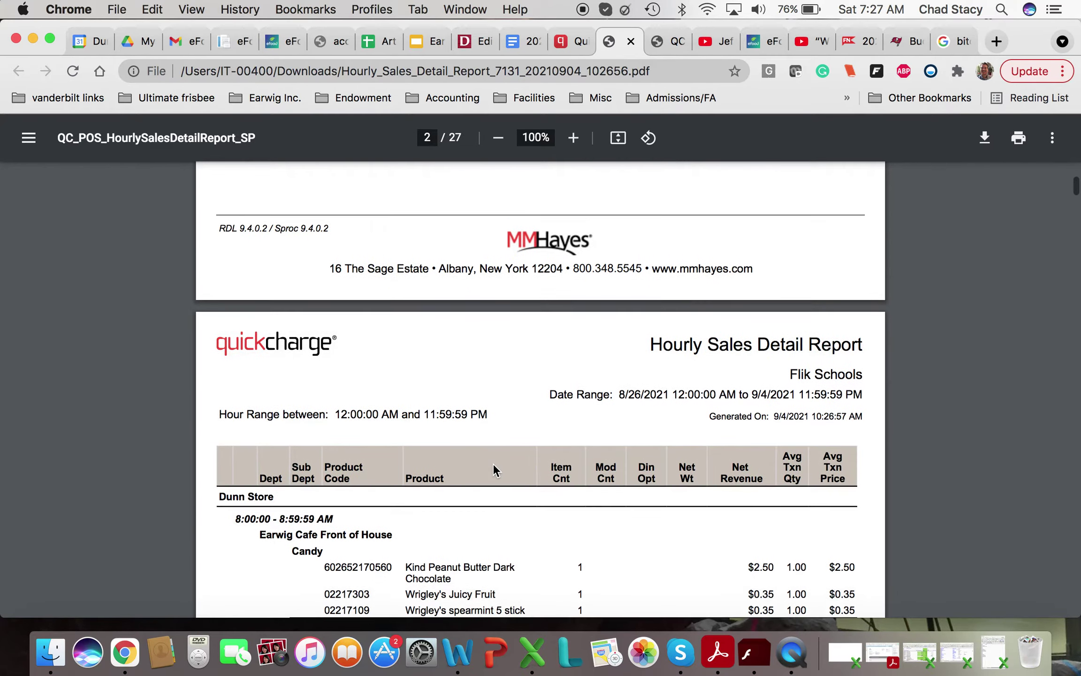
{"action": "scroll", "coordinate": [492, 462], "scroll_direction": "down", "scroll_amount": 10}
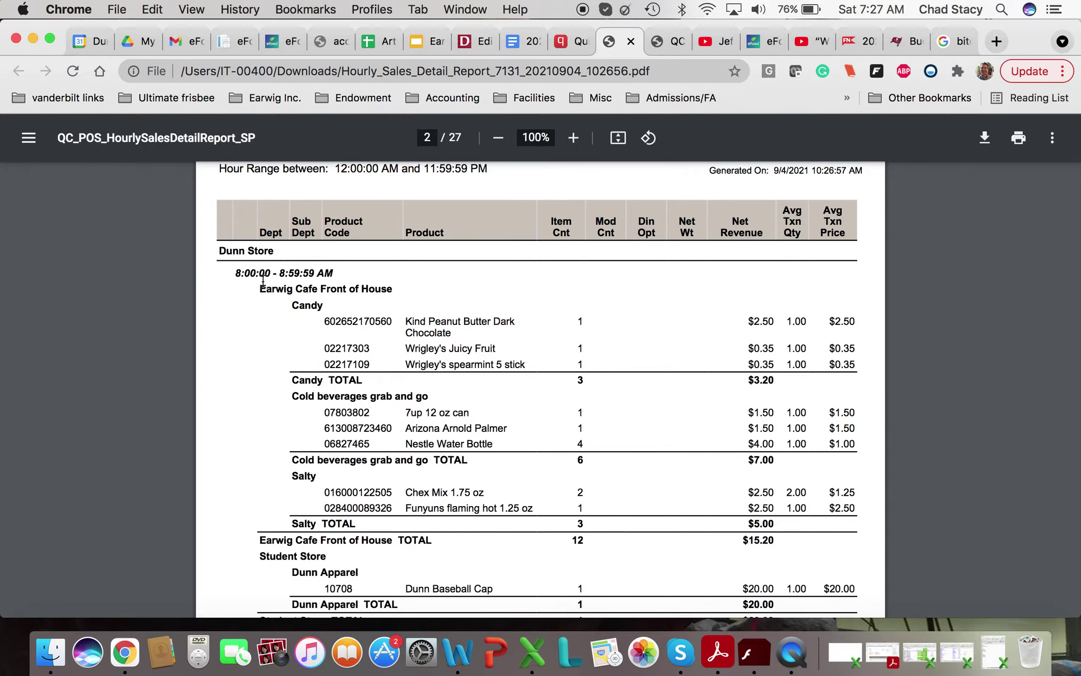
{"action": "scroll", "coordinate": [374, 310], "scroll_direction": "down", "scroll_amount": 5}
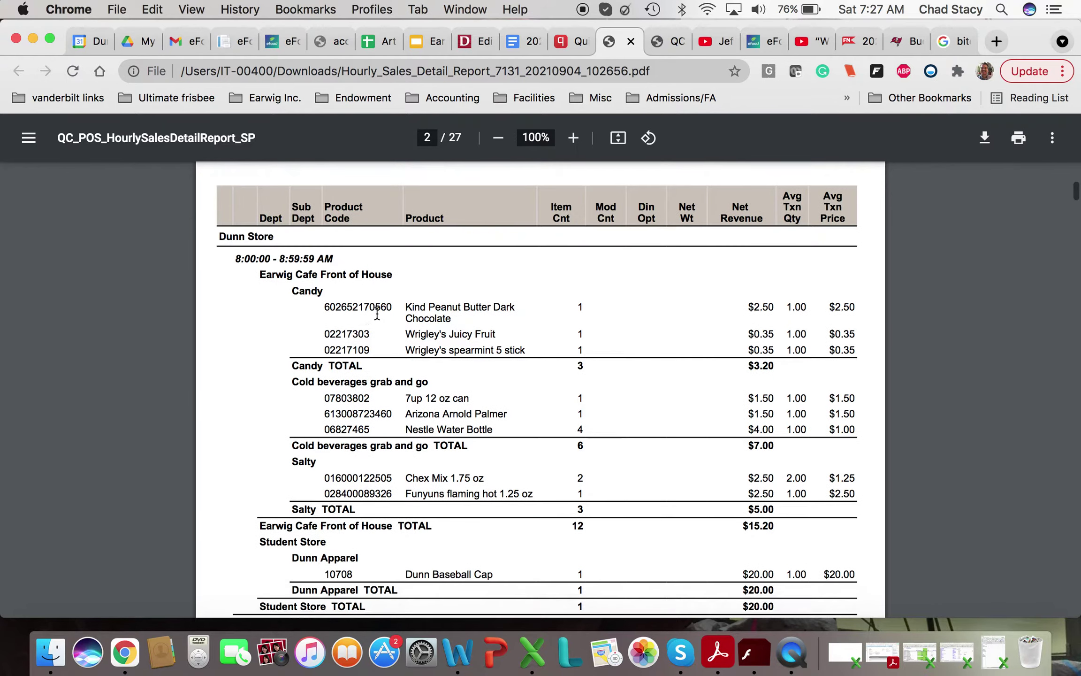
{"action": "scroll", "coordinate": [376, 314], "scroll_direction": "down", "scroll_amount": 1}
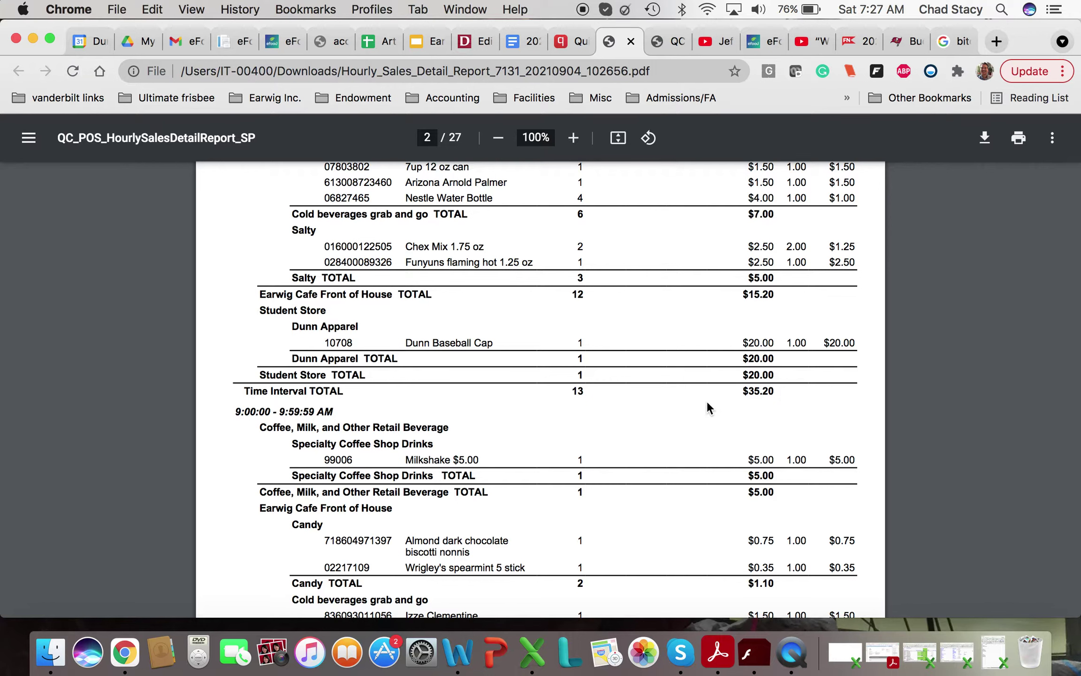
{"action": "scroll", "coordinate": [707, 403], "scroll_direction": "down", "scroll_amount": 20}
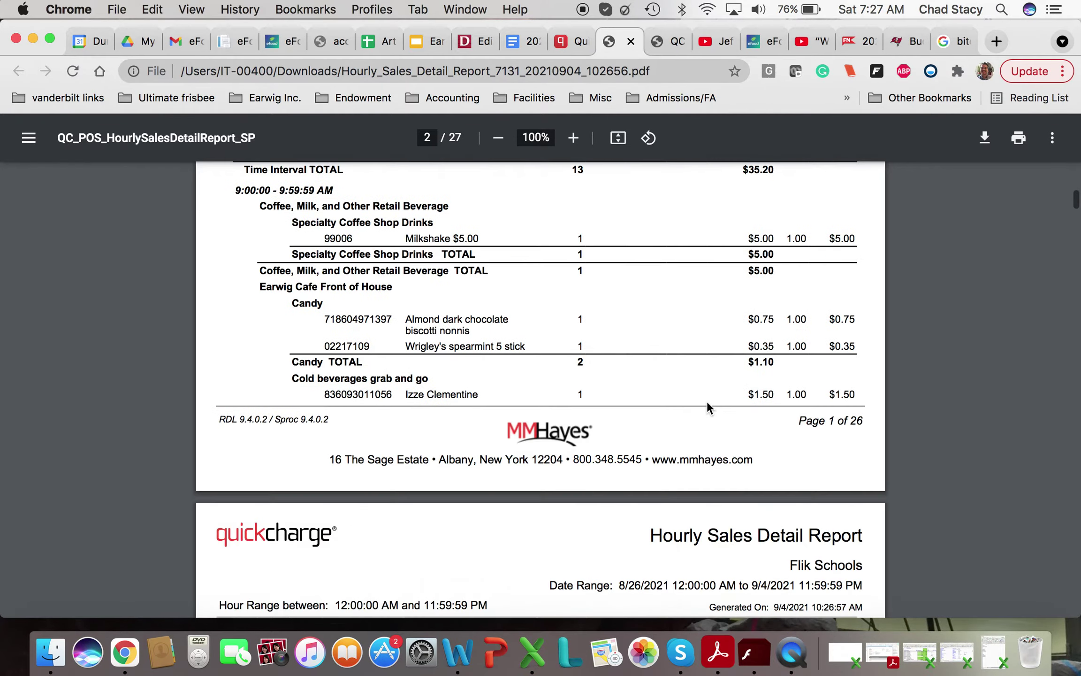
{"action": "scroll", "coordinate": [707, 404], "scroll_direction": "down", "scroll_amount": 20}
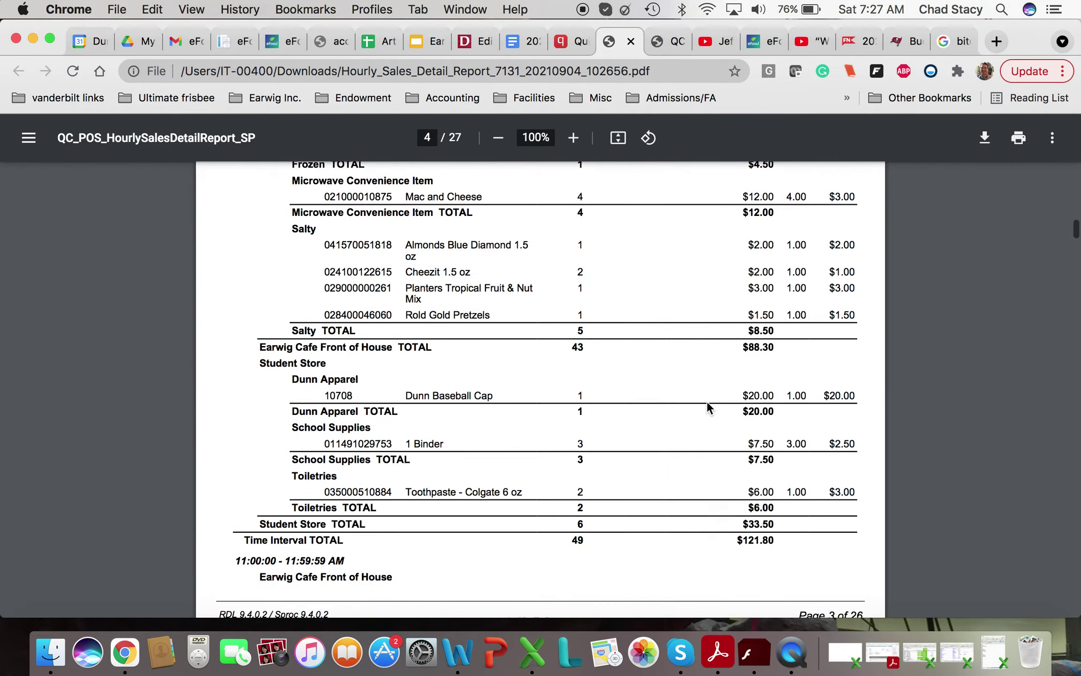
{"action": "scroll", "coordinate": [707, 401], "scroll_direction": "down", "scroll_amount": 20}
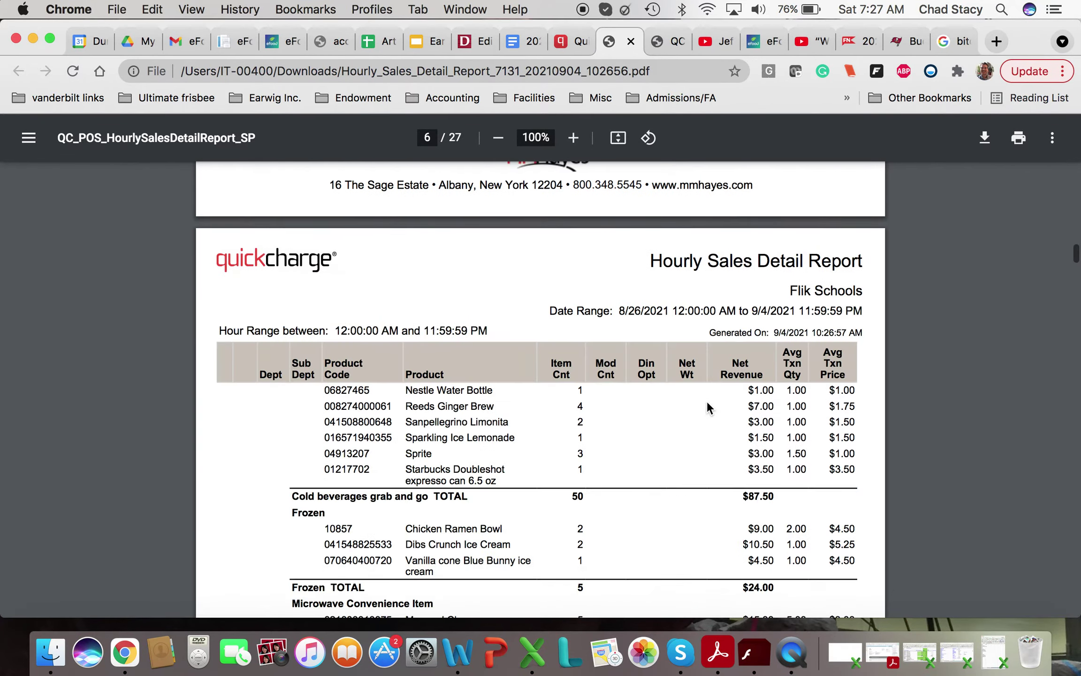
{"action": "scroll", "coordinate": [707, 402], "scroll_direction": "down", "scroll_amount": 15}
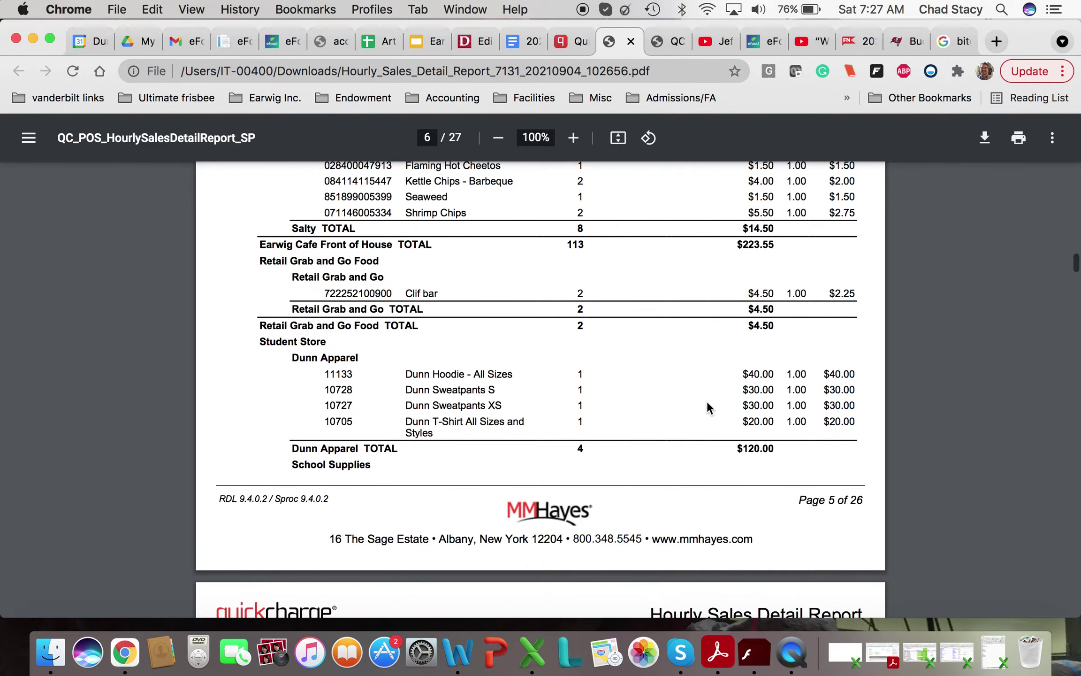
{"action": "scroll", "coordinate": [707, 400], "scroll_direction": "down", "scroll_amount": 20}
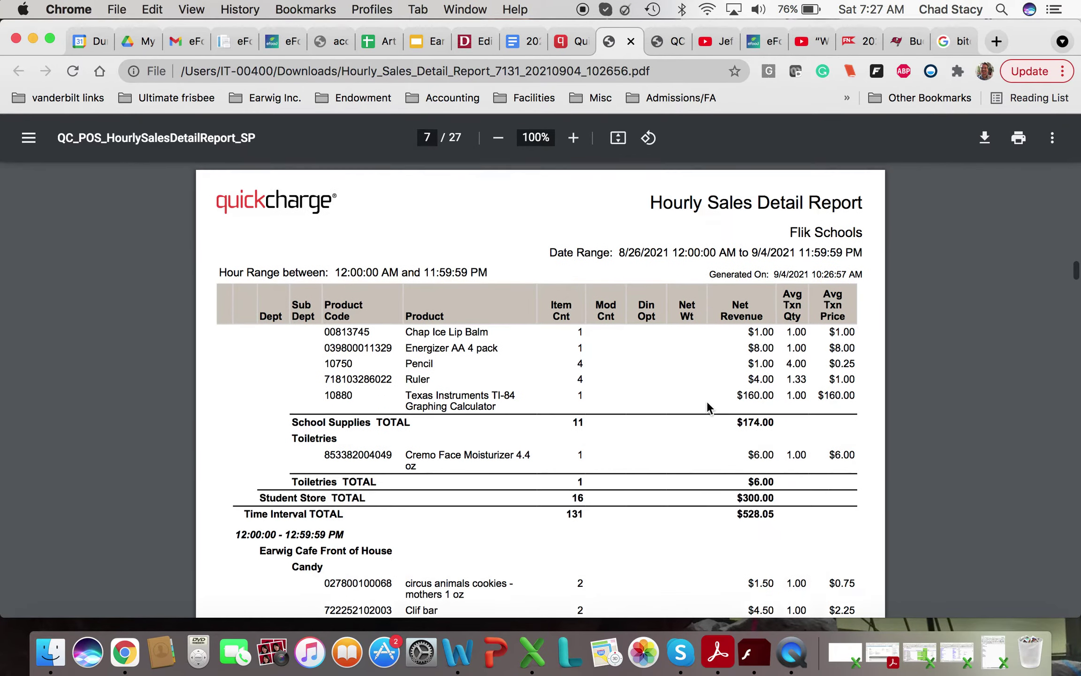
{"action": "scroll", "coordinate": [707, 401], "scroll_direction": "down", "scroll_amount": 20}
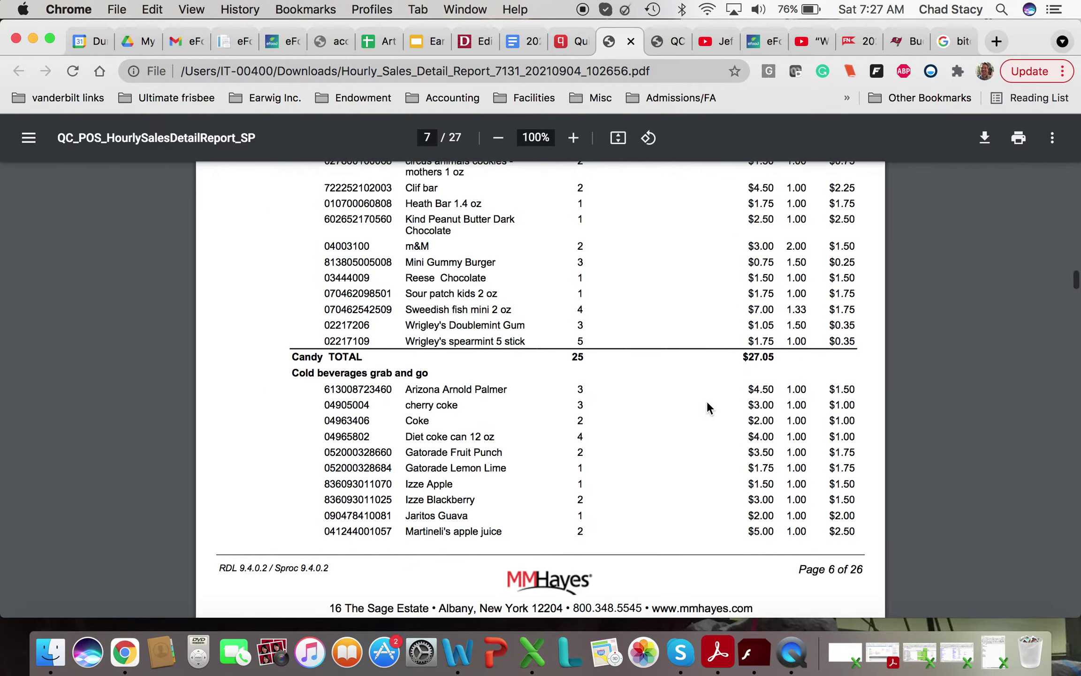
{"action": "scroll", "coordinate": [707, 401], "scroll_direction": "down", "scroll_amount": 20}
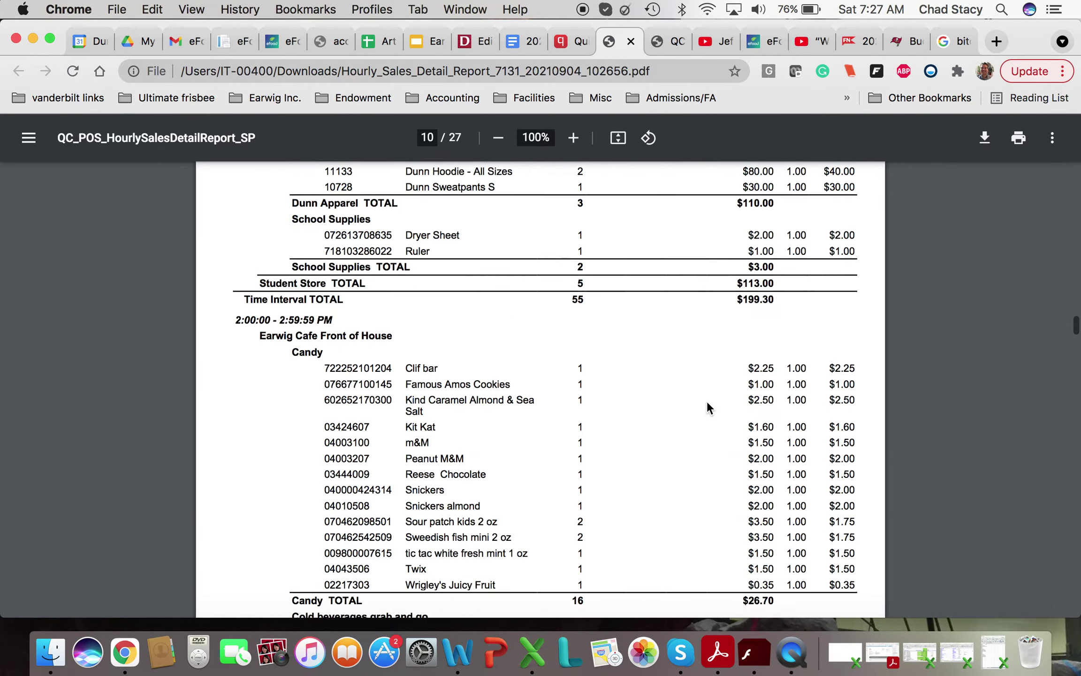
{"action": "scroll", "coordinate": [707, 407], "scroll_direction": "down", "scroll_amount": 15}
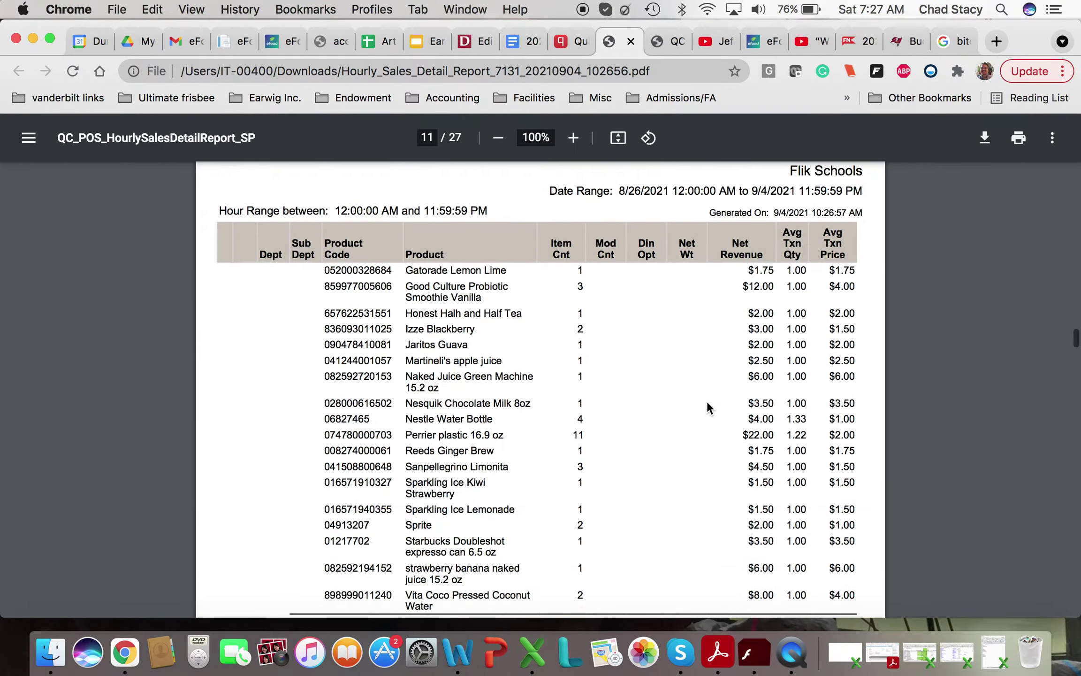
{"action": "scroll", "coordinate": [707, 400], "scroll_direction": "down", "scroll_amount": 20}
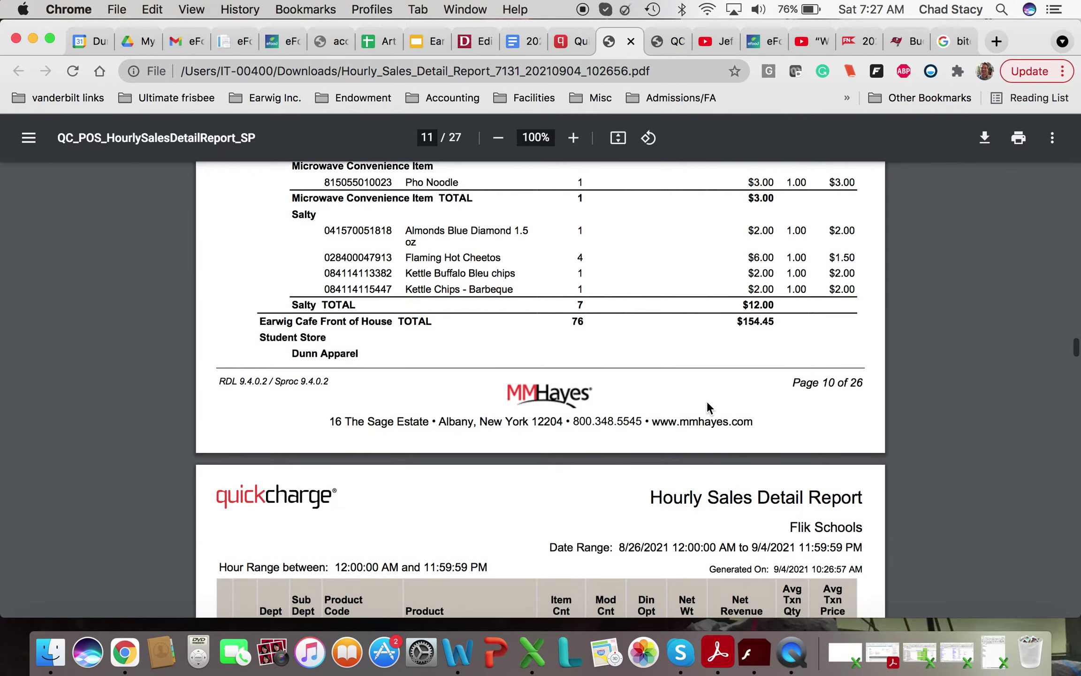
{"action": "scroll", "coordinate": [707, 400], "scroll_direction": "down", "scroll_amount": 10}
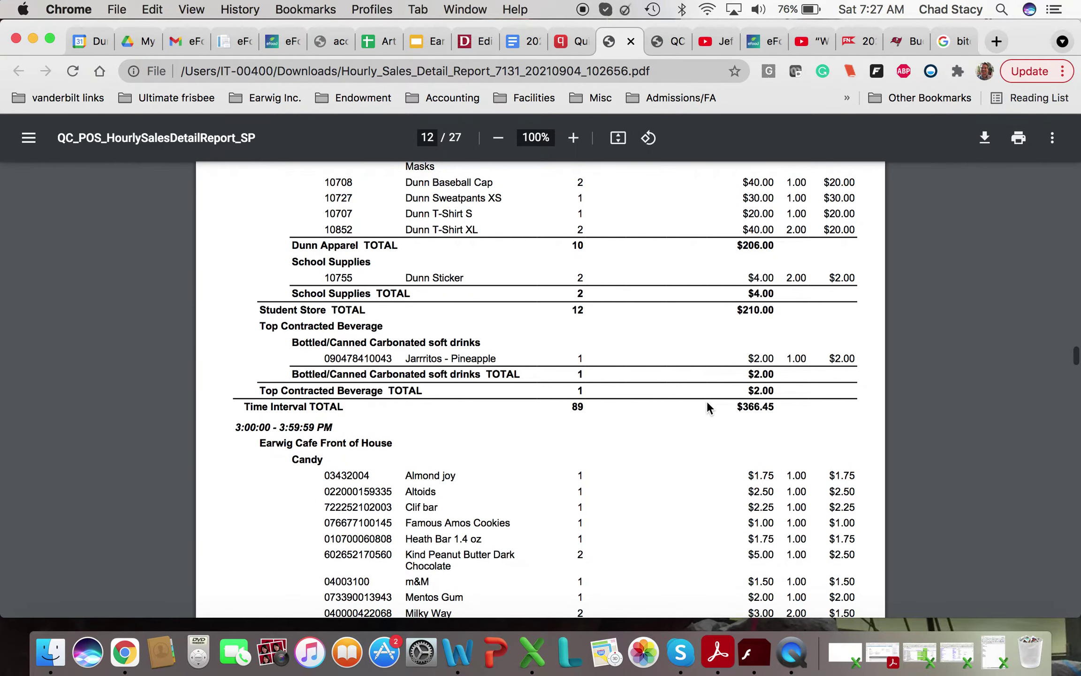
{"action": "scroll", "coordinate": [707, 402], "scroll_direction": "down", "scroll_amount": 2}
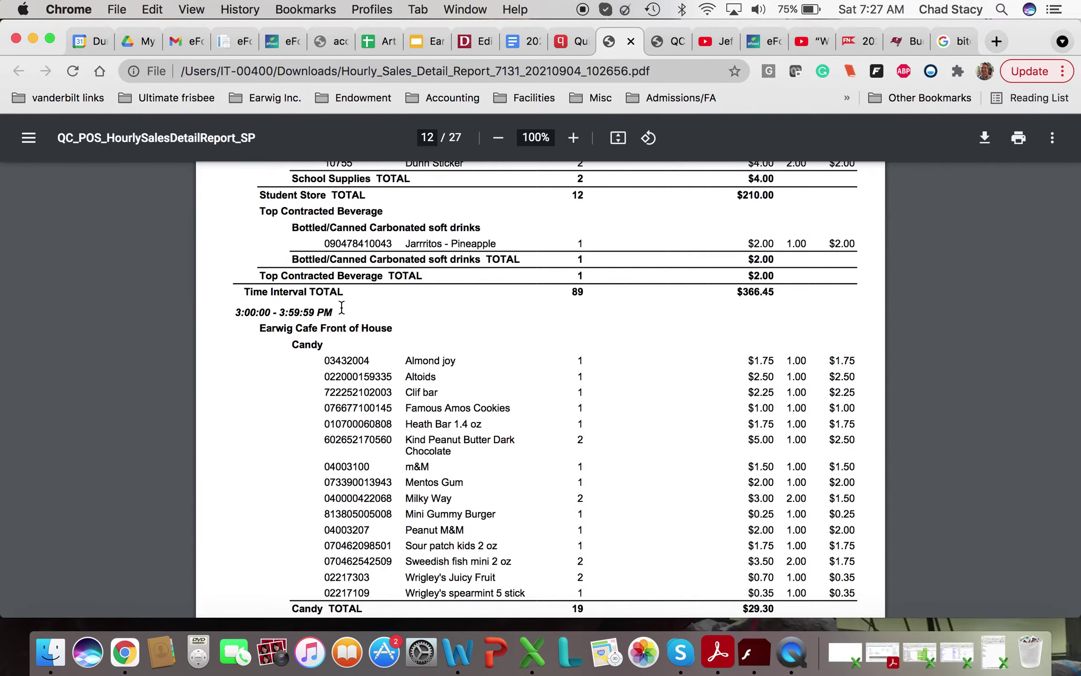
{"action": "scroll", "coordinate": [563, 400], "scroll_direction": "down", "scroll_amount": 20}
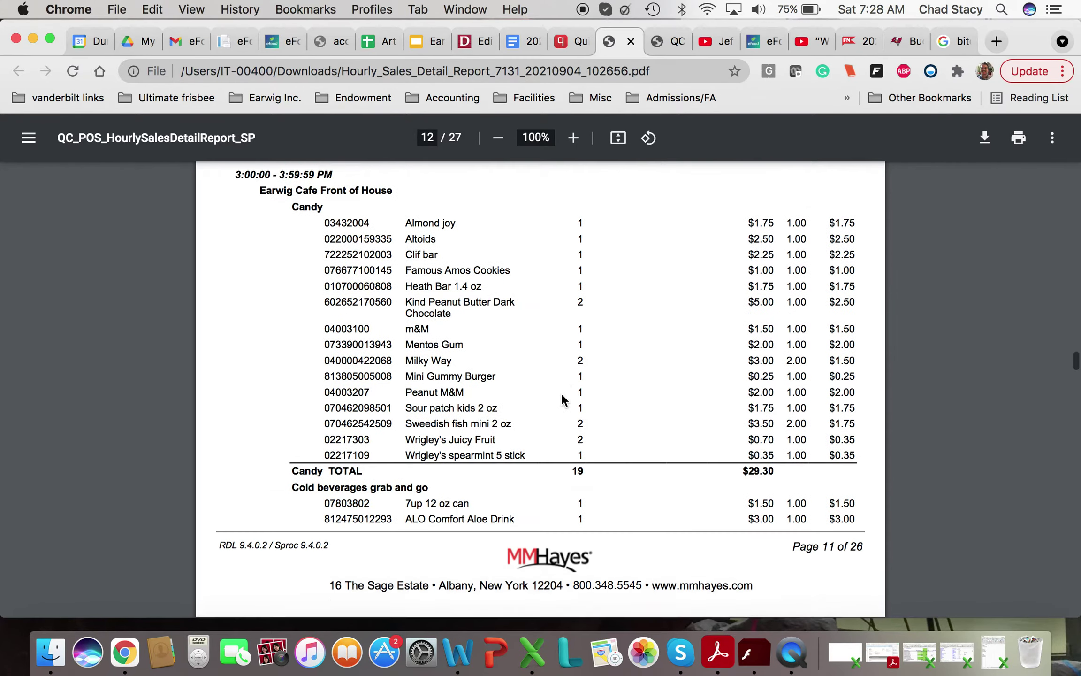
{"action": "scroll", "coordinate": [562, 398], "scroll_direction": "down", "scroll_amount": 20}
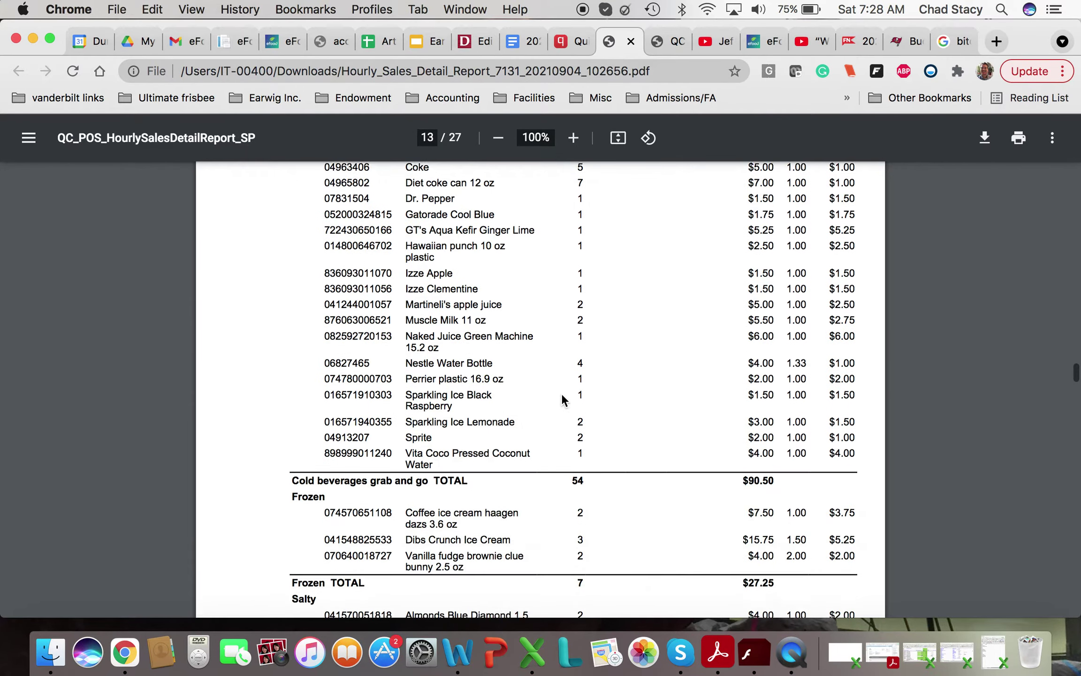
{"action": "scroll", "coordinate": [561, 398], "scroll_direction": "down", "scroll_amount": 12}
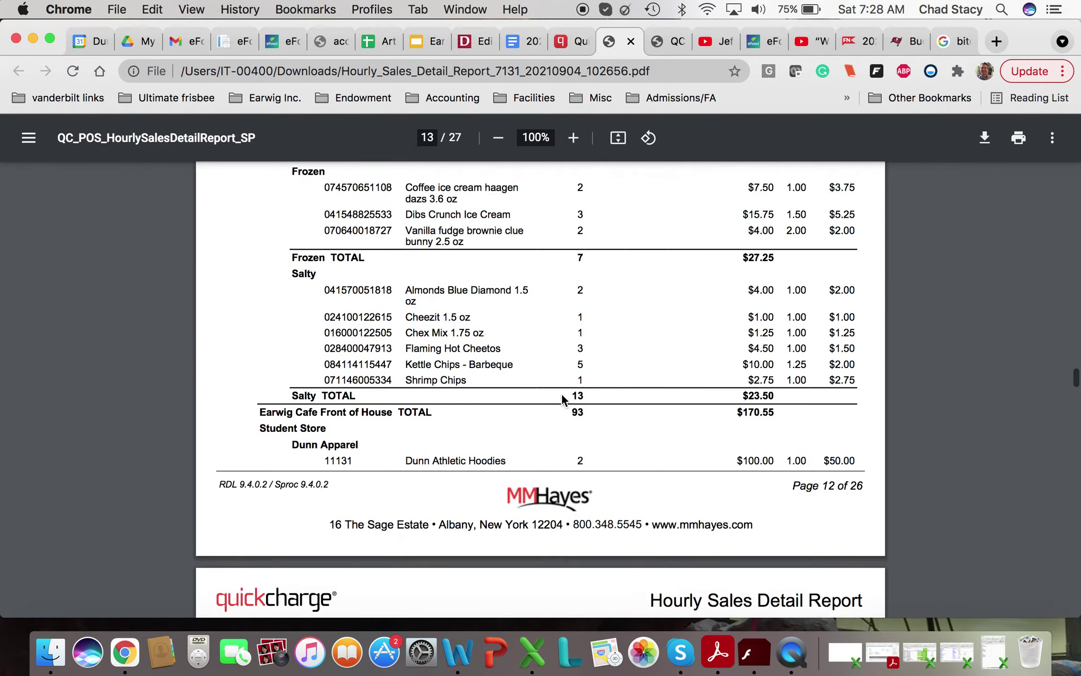
{"action": "scroll", "coordinate": [562, 394], "scroll_direction": "down", "scroll_amount": 19}
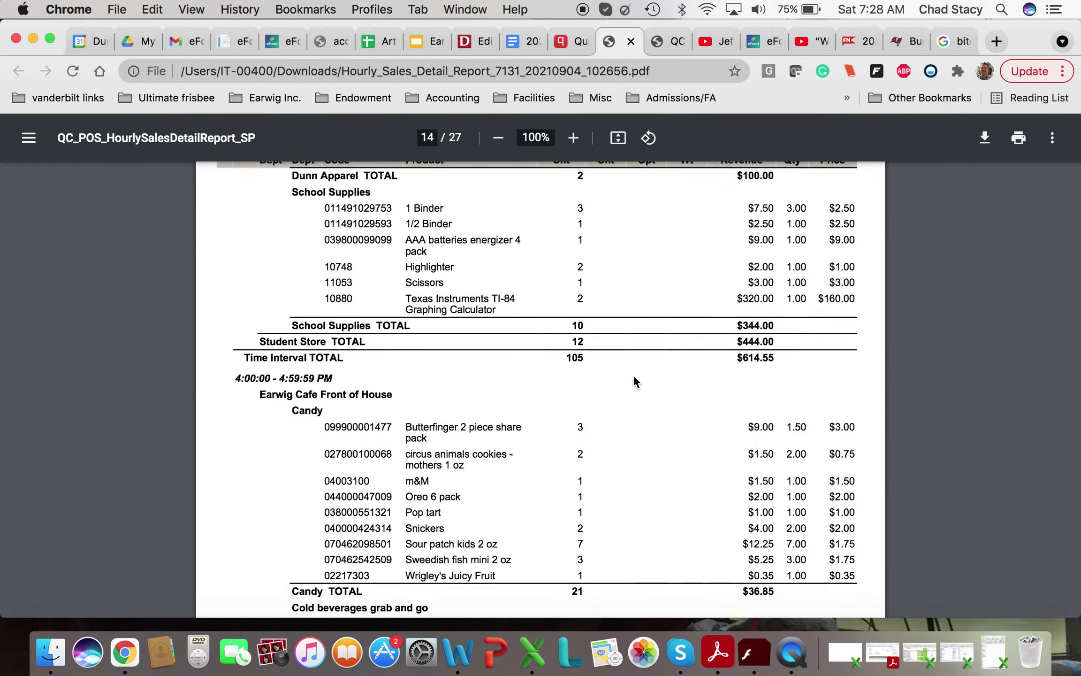
{"action": "scroll", "coordinate": [634, 380], "scroll_direction": "down", "scroll_amount": 3}
{"action": "scroll", "coordinate": [633, 380], "scroll_direction": "up", "scroll_amount": 15}
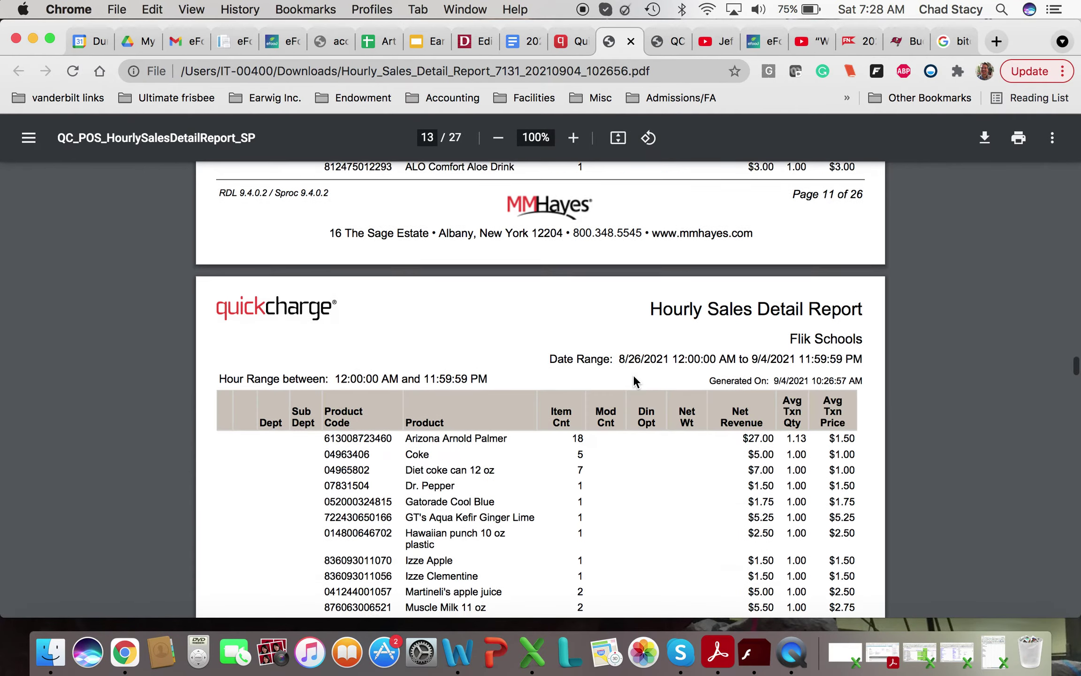
{"action": "scroll", "coordinate": [633, 376], "scroll_direction": "up", "scroll_amount": 20}
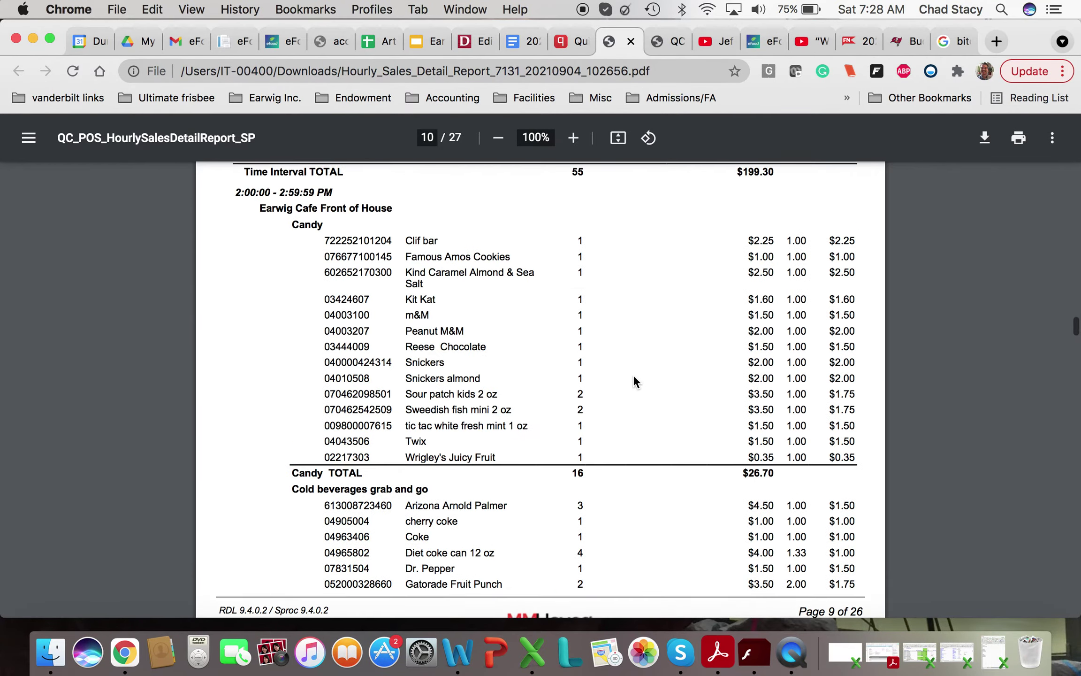
{"action": "scroll", "coordinate": [632, 380], "scroll_direction": "up", "scroll_amount": 15}
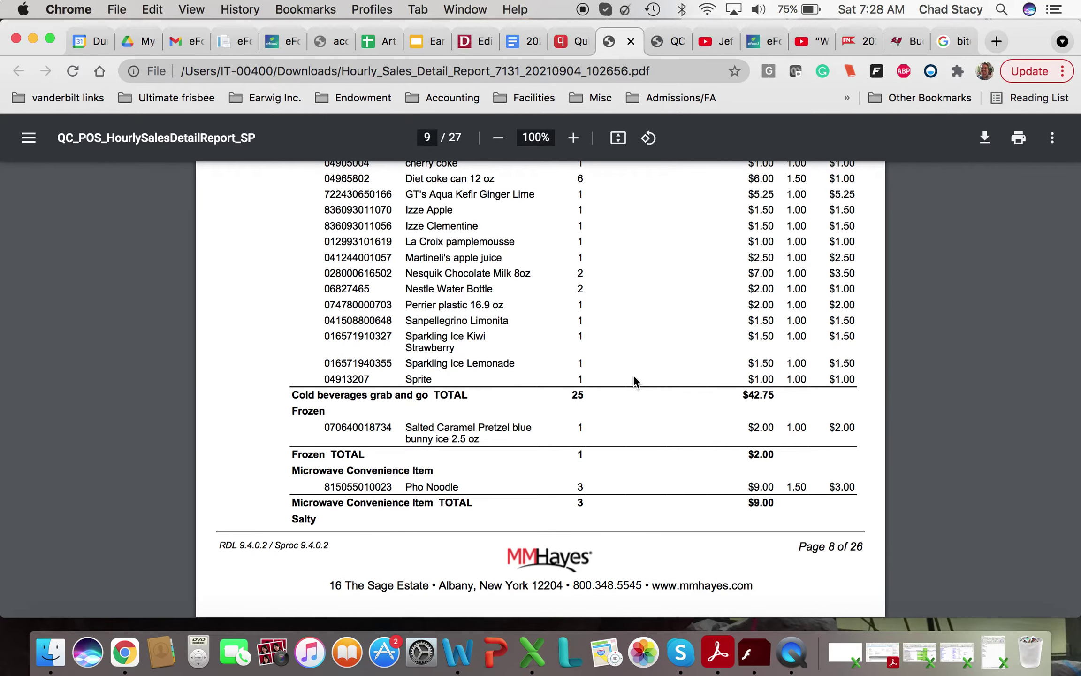
- Close the report PDF and return to QuickCharge's Run Report page
{"action": "left_click", "coordinate": [631, 42]}
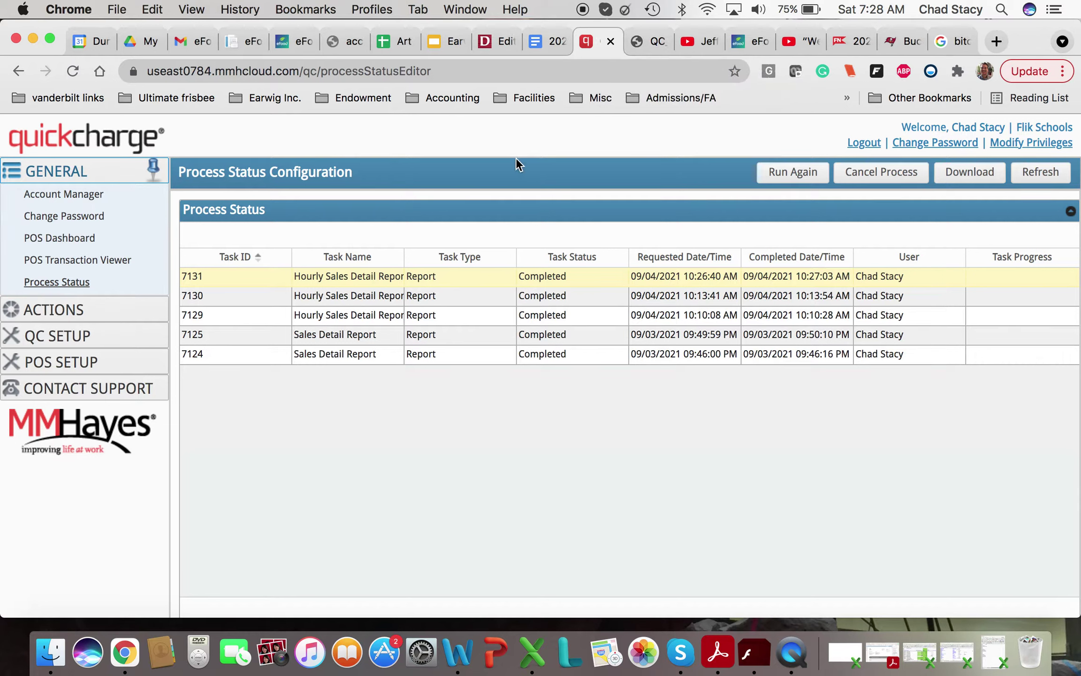
{"action": "left_click", "coordinate": [71, 311]}
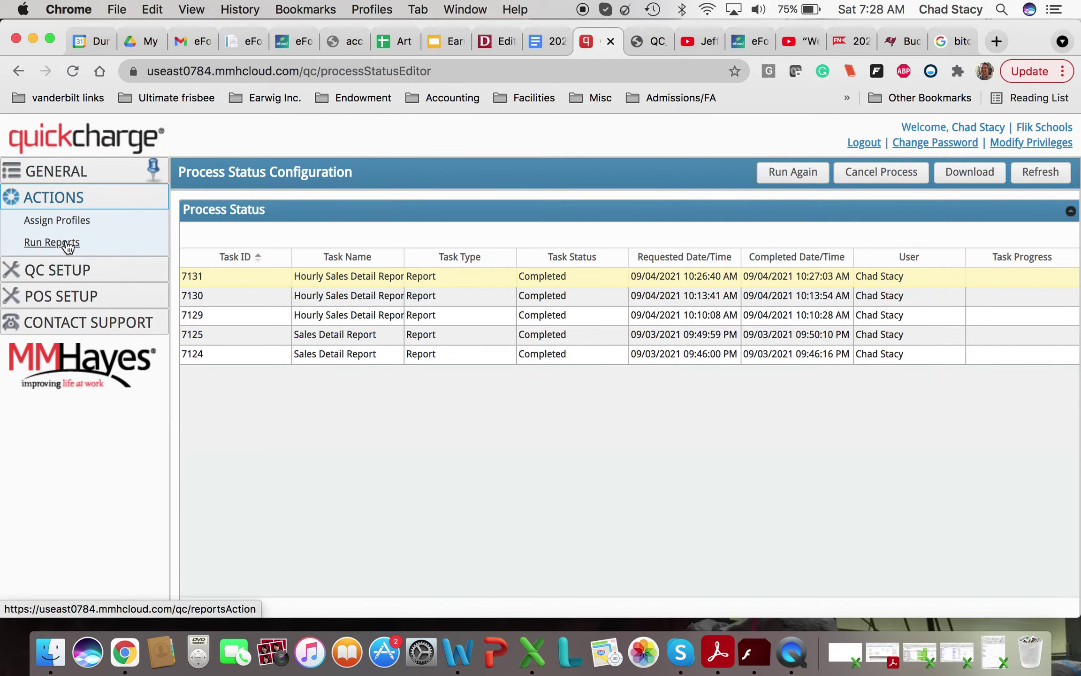
{"action": "left_click", "coordinate": [68, 243]}
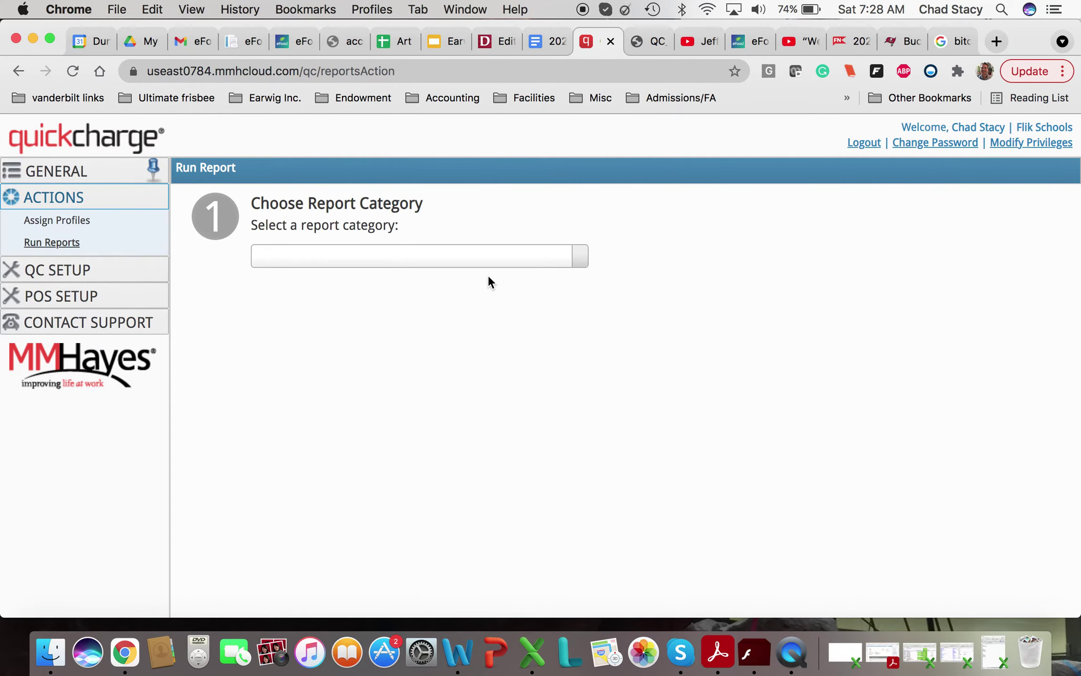
{"action": "left_click", "coordinate": [538, 257]}
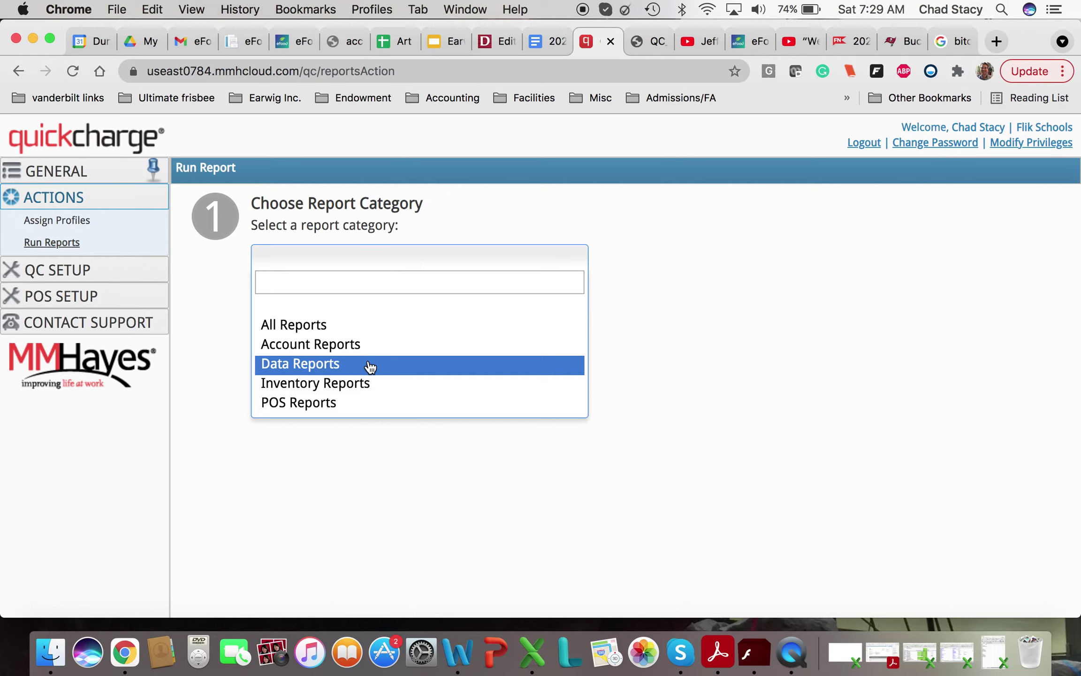
- Select the Sales Detail Report under the All Reports category
{"action": "left_click", "coordinate": [321, 326]}
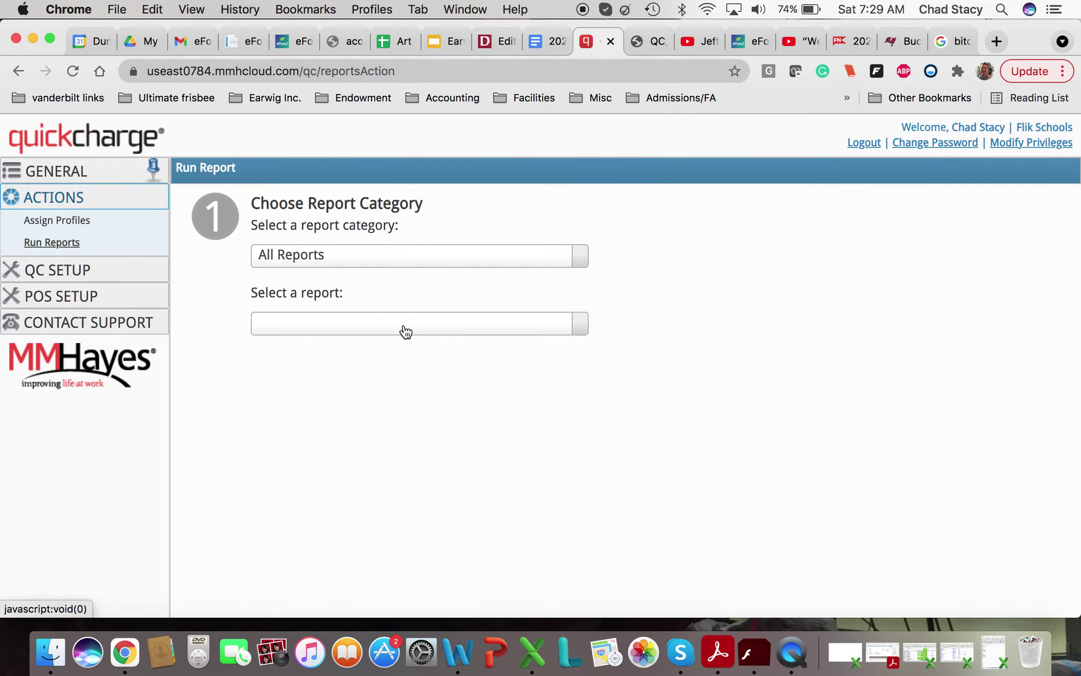
{"action": "left_click", "coordinate": [406, 324]}
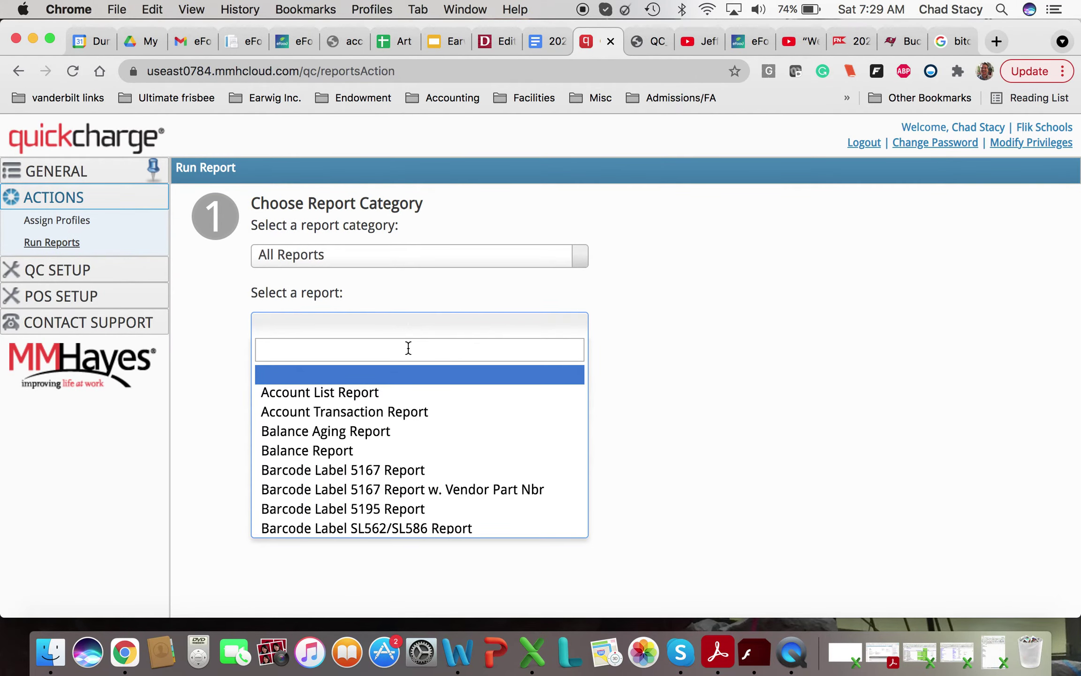
{"action": "scroll", "coordinate": [424, 439], "scroll_direction": "down", "scroll_amount": 1}
{"action": "scroll", "coordinate": [424, 439], "scroll_direction": "down", "scroll_amount": 12}
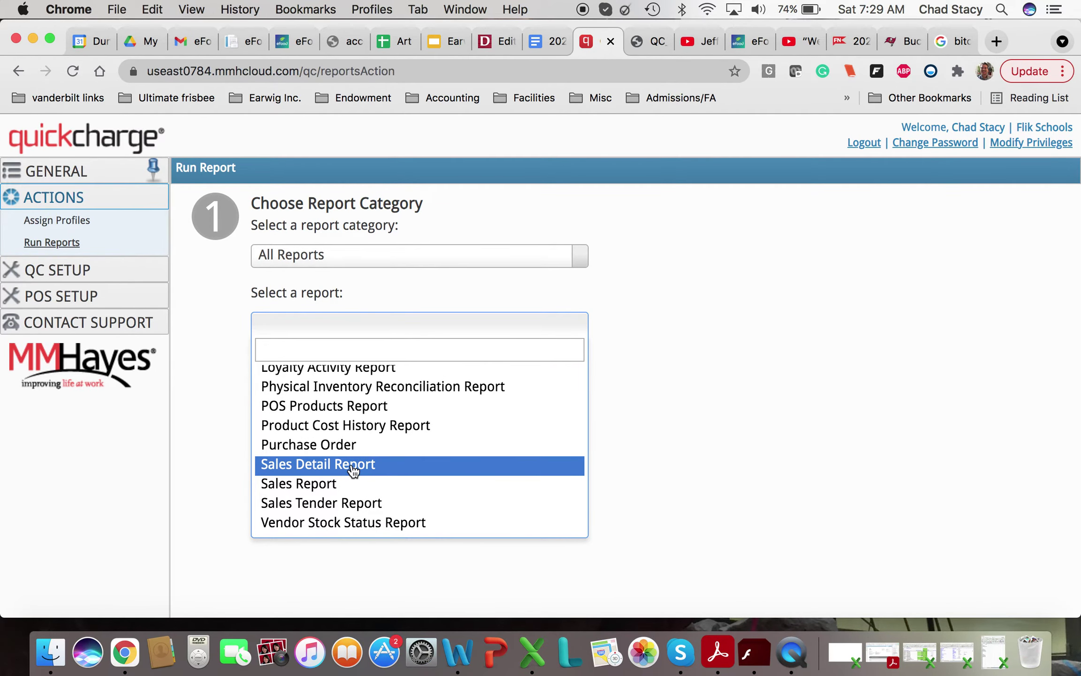
{"action": "left_click", "coordinate": [352, 469]}
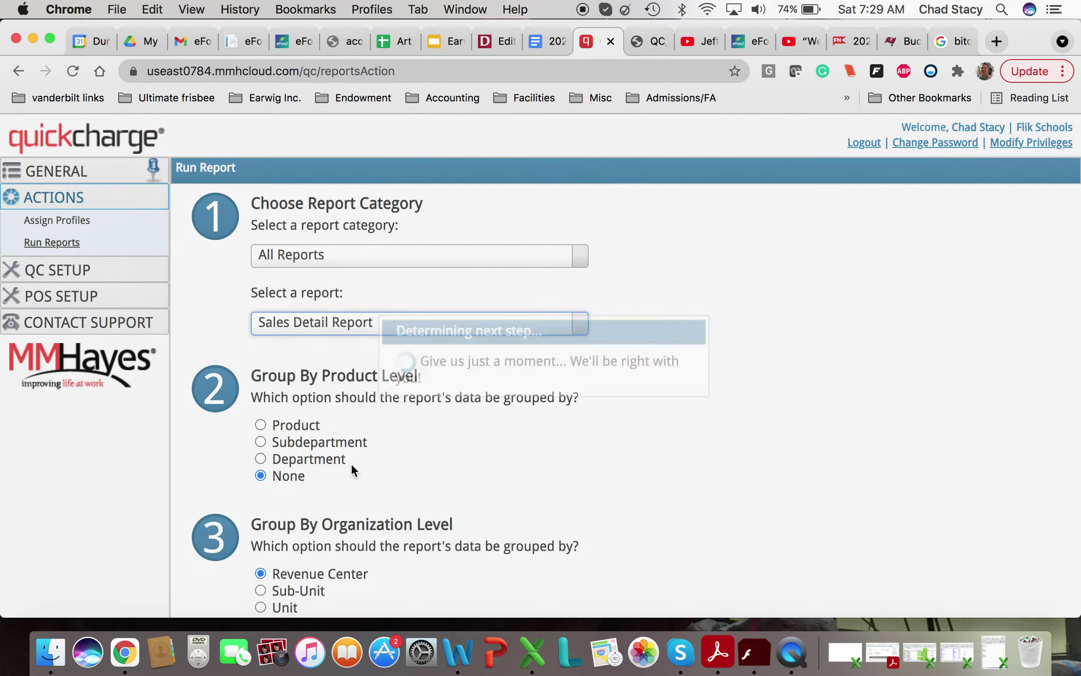
- Group the Sales Detail Report by Product and bring up the starting date field
{"action": "left_click", "coordinate": [260, 425]}
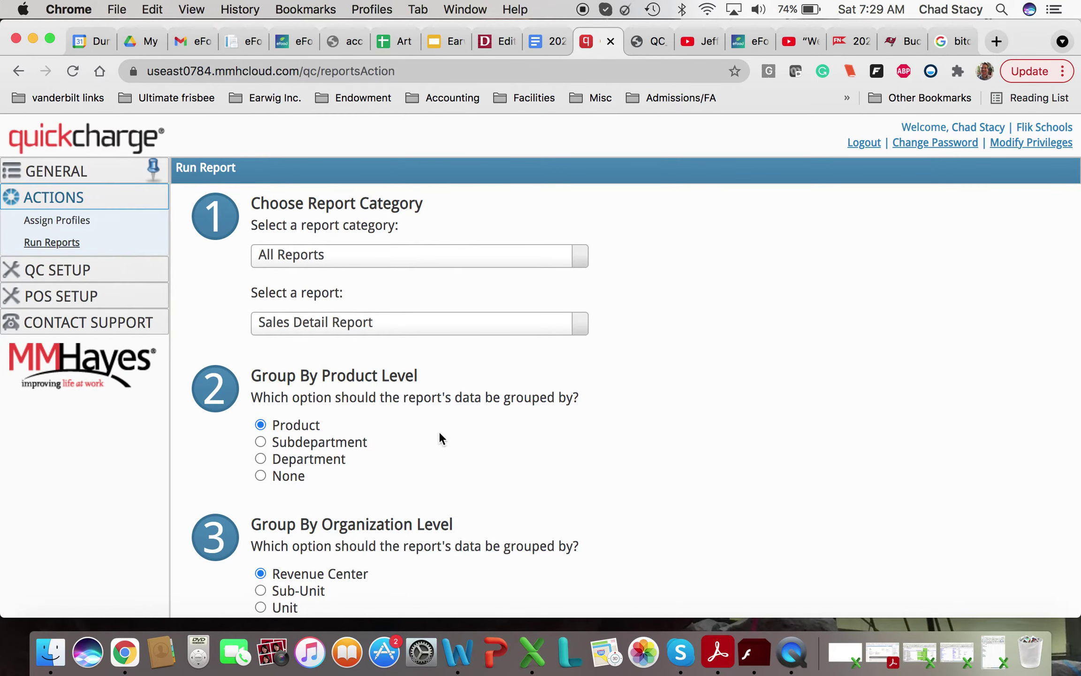
{"action": "scroll", "coordinate": [545, 458], "scroll_direction": "down", "scroll_amount": 10}
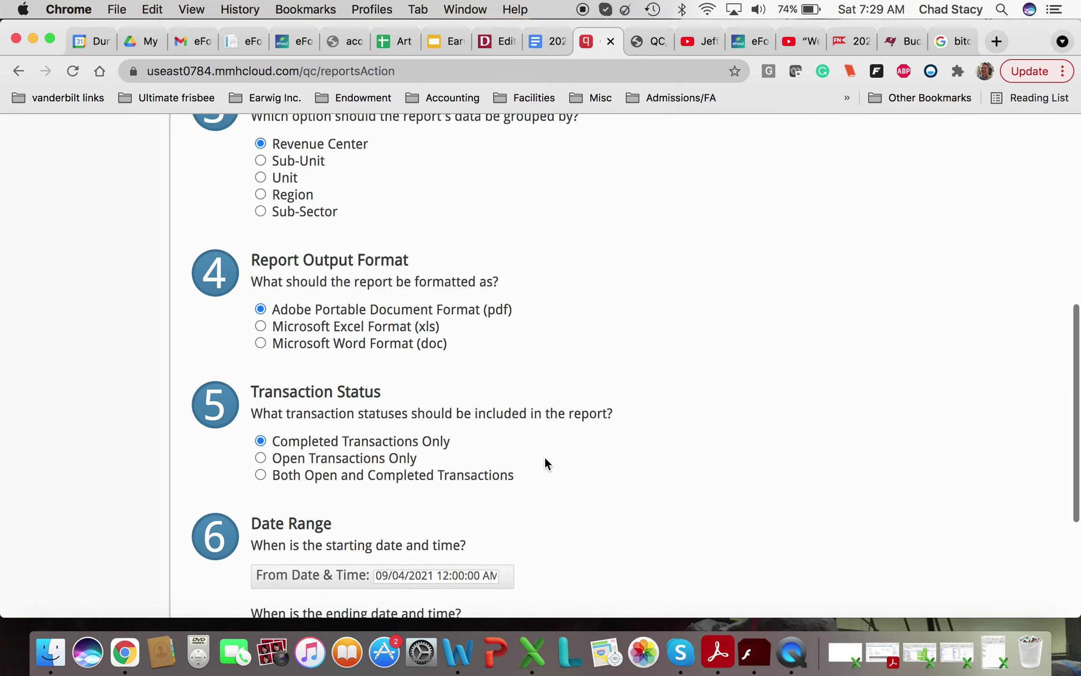
{"action": "scroll", "coordinate": [544, 461], "scroll_direction": "down", "scroll_amount": 4}
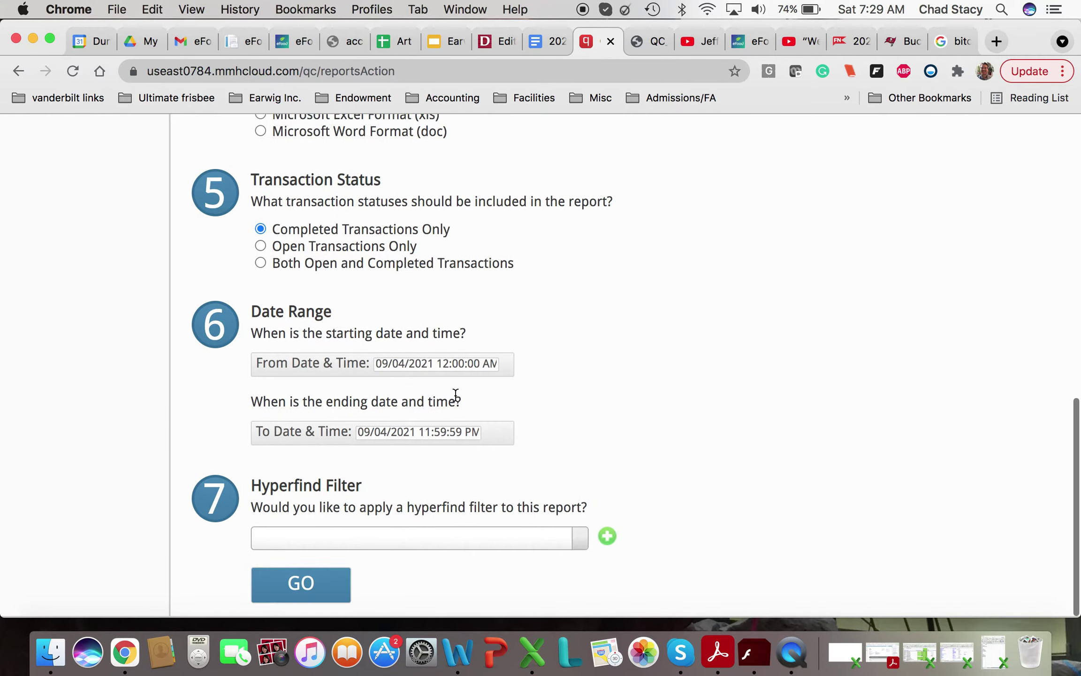
{"action": "left_click", "coordinate": [427, 365]}
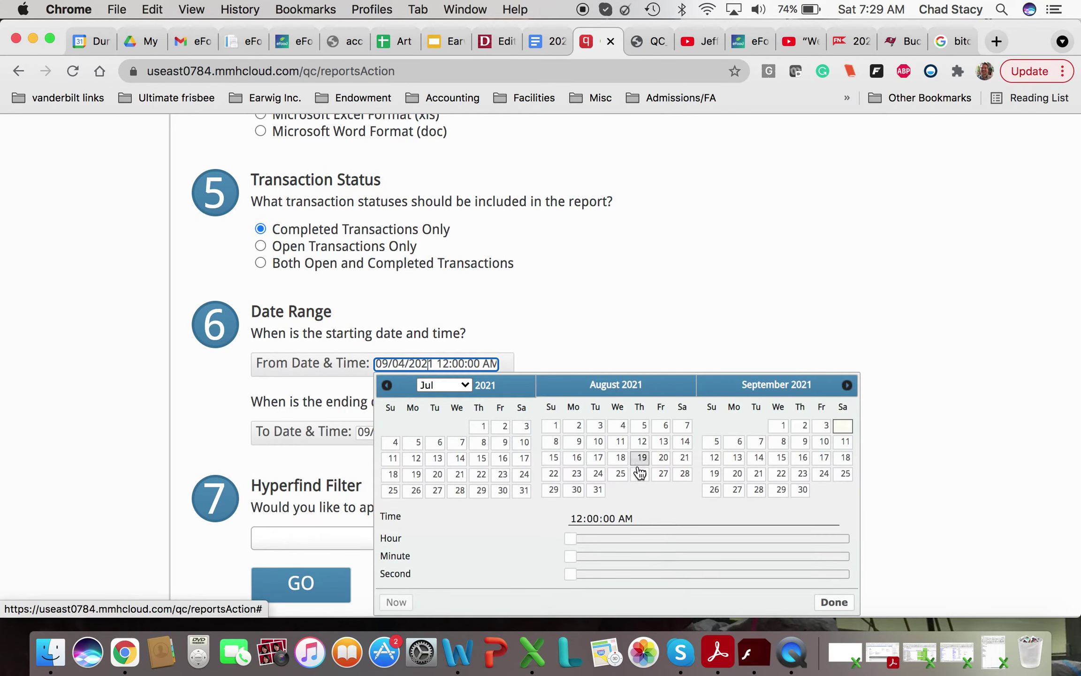
- Set the Sales Detail Report start date to August 26, 2021
{"action": "left_click", "coordinate": [642, 474]}
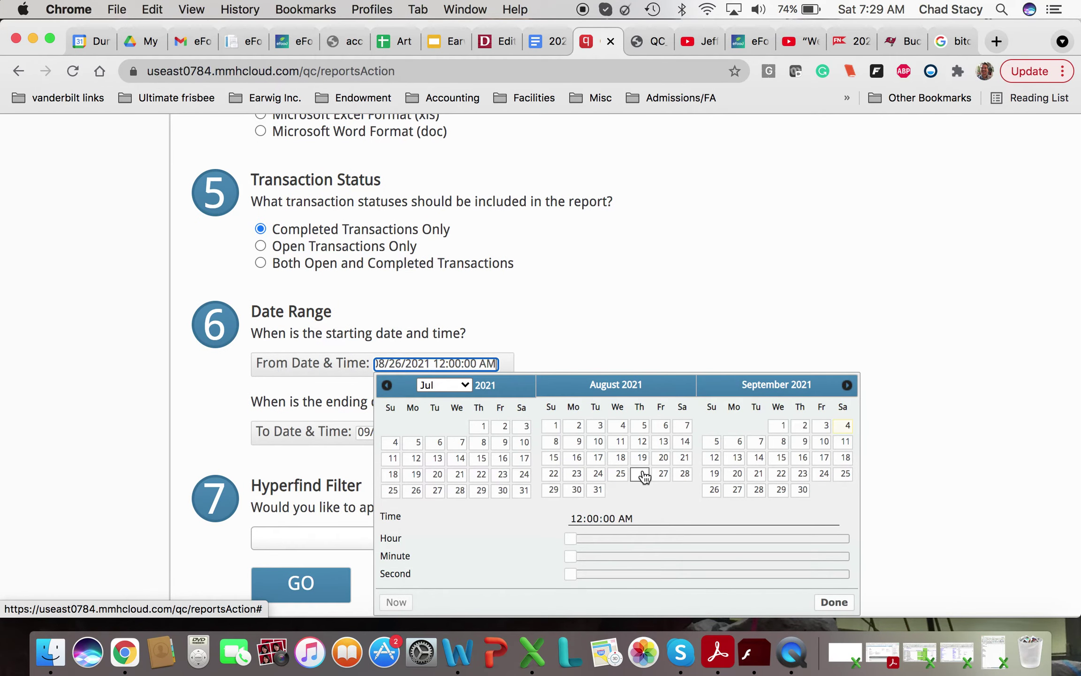
{"action": "left_click", "coordinate": [648, 317]}
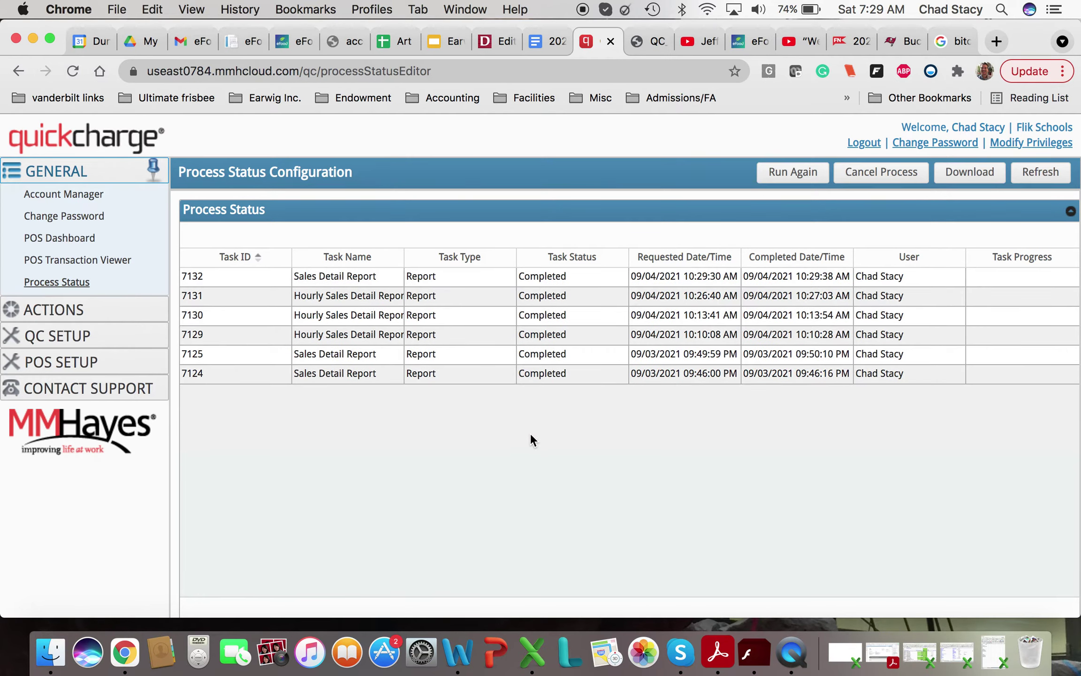
- Download and open the PDF for completed Sales Detail Report task 7132
{"action": "left_click", "coordinate": [496, 274]}
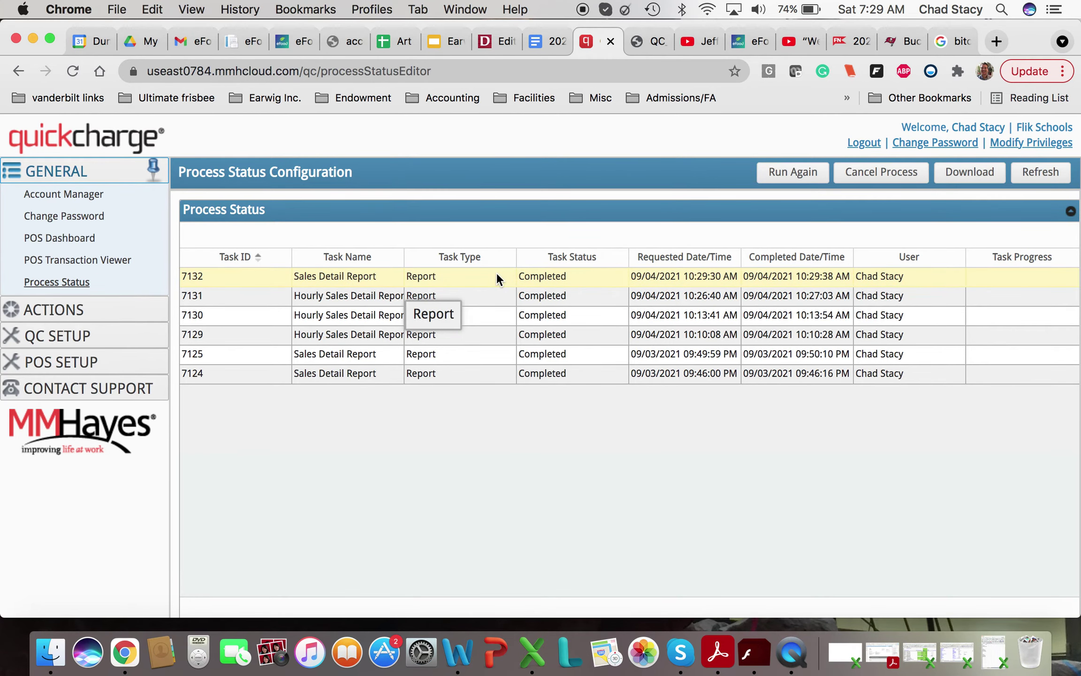
{"action": "double_click", "coordinate": [496, 272]}
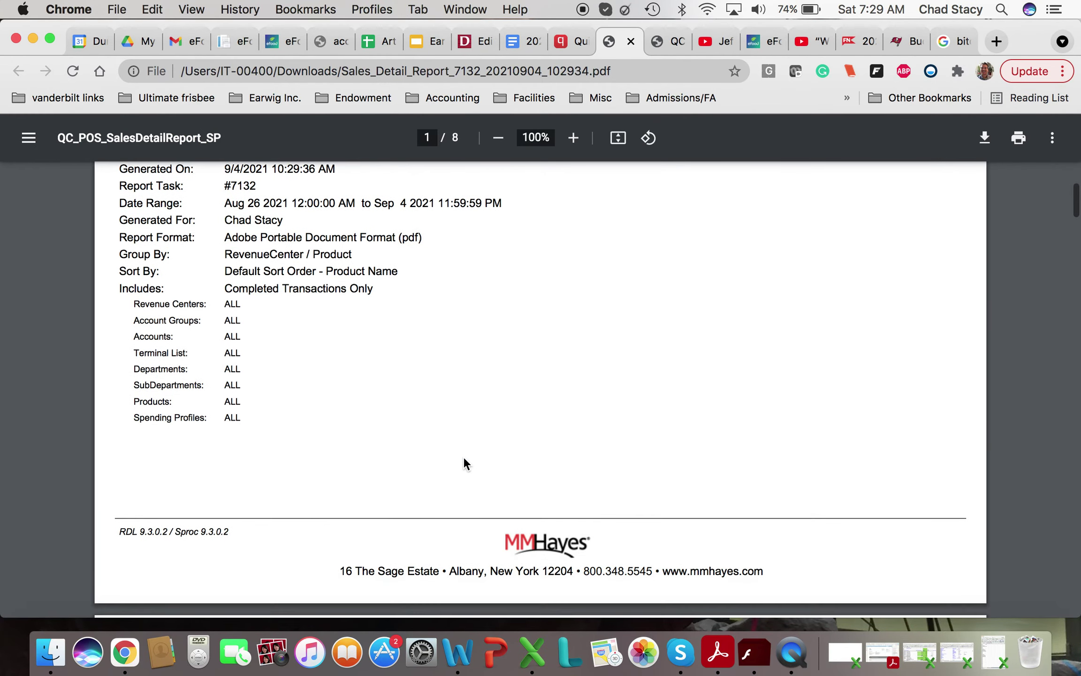
{"action": "scroll", "coordinate": [463, 456], "scroll_direction": "down", "scroll_amount": 5}
{"action": "scroll", "coordinate": [464, 463], "scroll_direction": "down", "scroll_amount": 6}
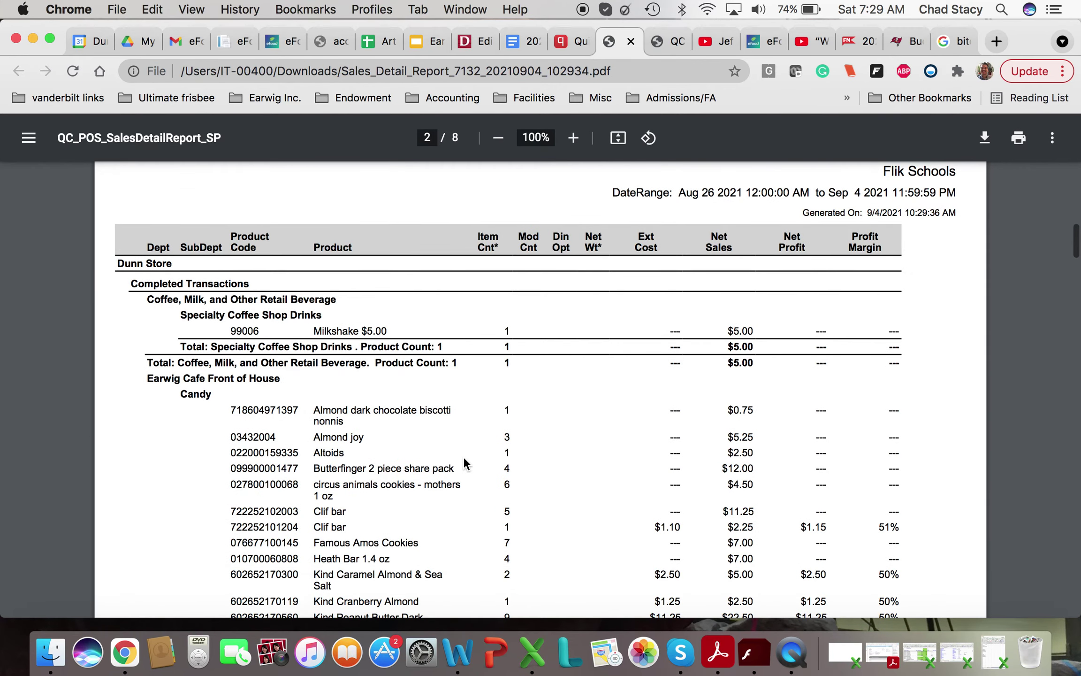
{"action": "scroll", "coordinate": [464, 458], "scroll_direction": "down", "scroll_amount": 3}
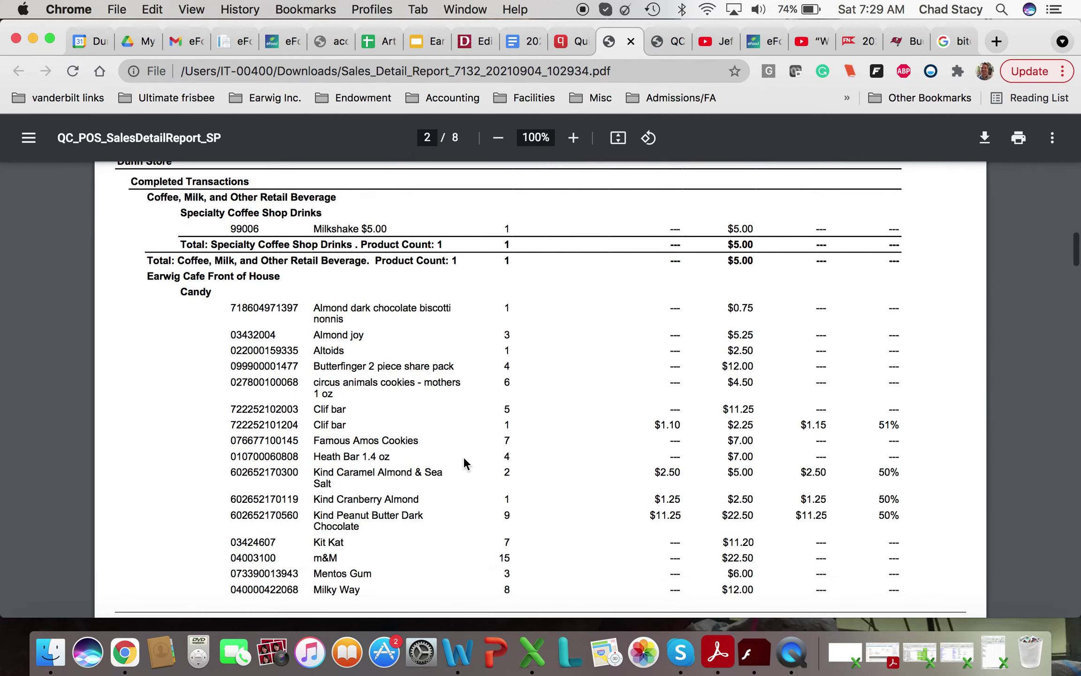
{"action": "scroll", "coordinate": [463, 456], "scroll_direction": "down", "scroll_amount": 1}
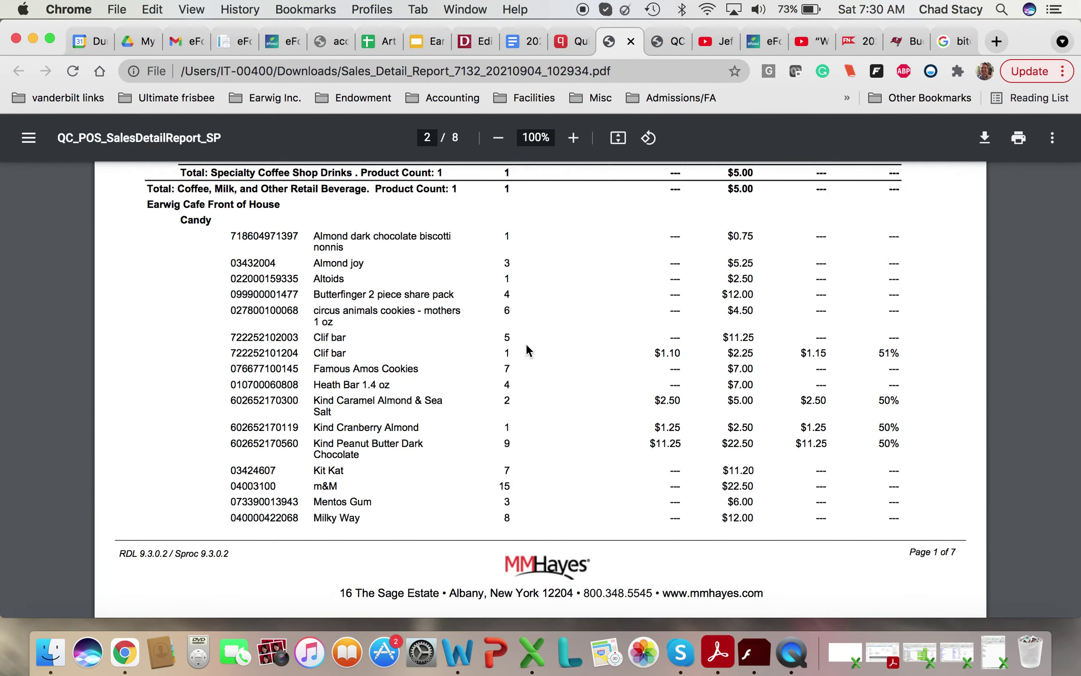
{"action": "scroll", "coordinate": [529, 424], "scroll_direction": "down", "scroll_amount": 5}
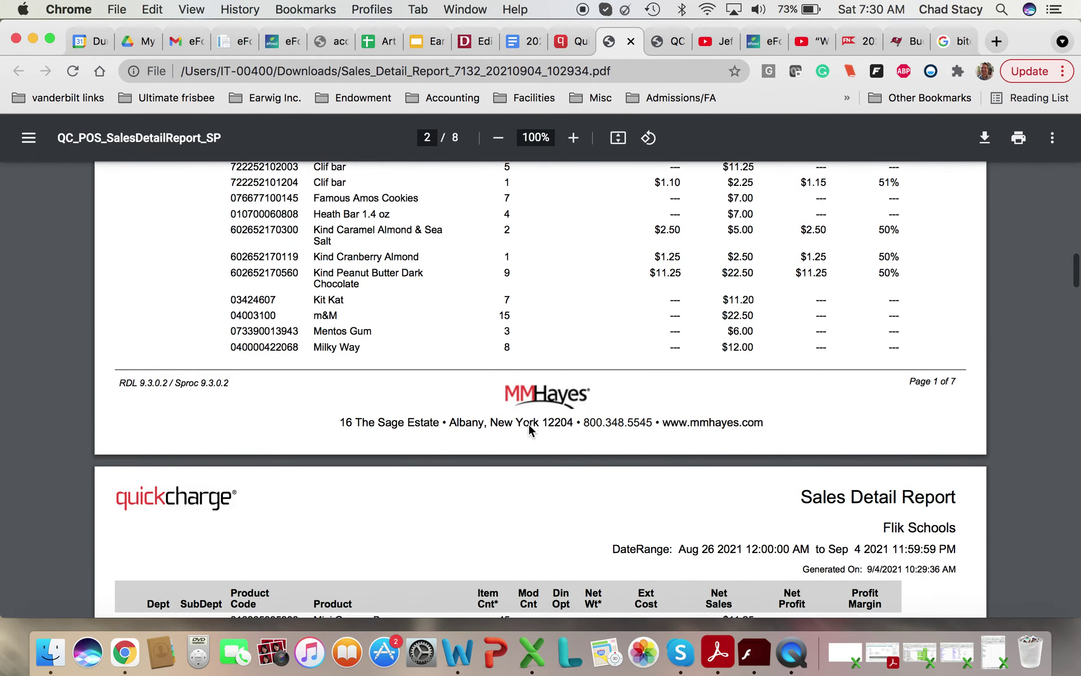
{"action": "scroll", "coordinate": [524, 292], "scroll_direction": "down", "scroll_amount": 2}
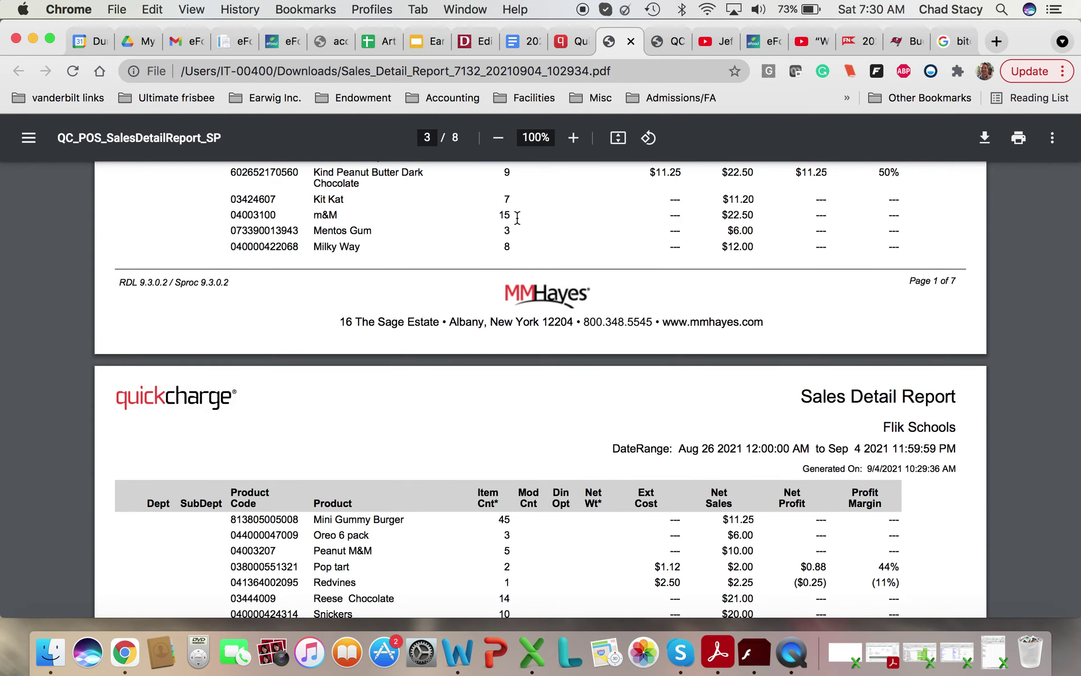
{"action": "scroll", "coordinate": [517, 218], "scroll_direction": "down", "scroll_amount": 6}
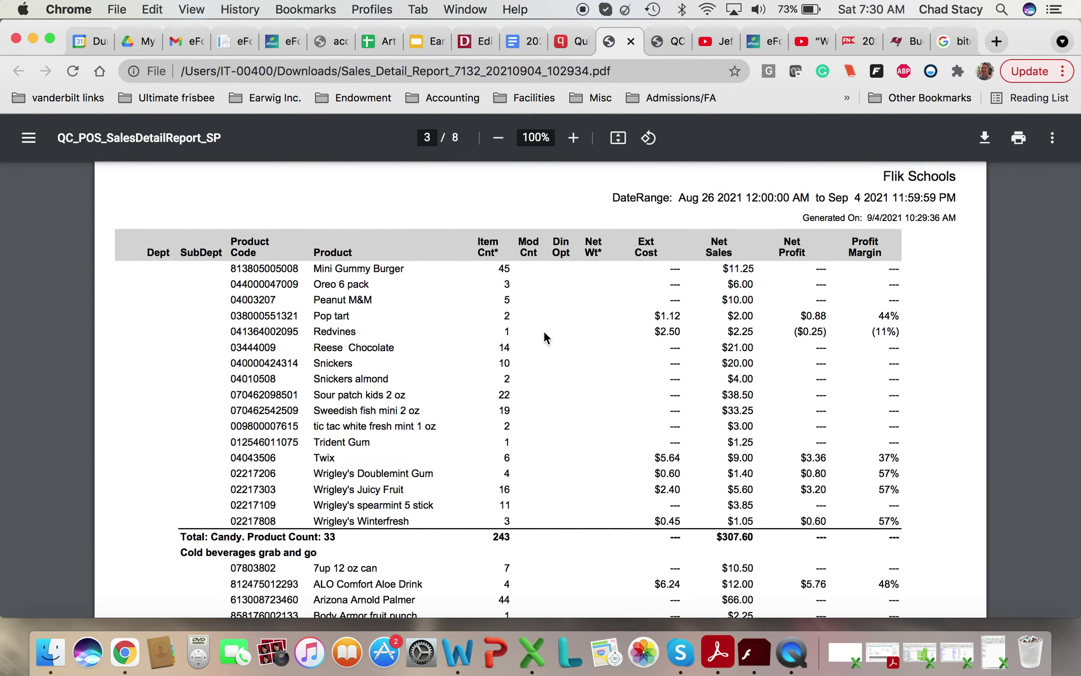
{"action": "scroll", "coordinate": [544, 331], "scroll_direction": "down", "scroll_amount": 3}
{"action": "scroll", "coordinate": [544, 337], "scroll_direction": "down", "scroll_amount": 4}
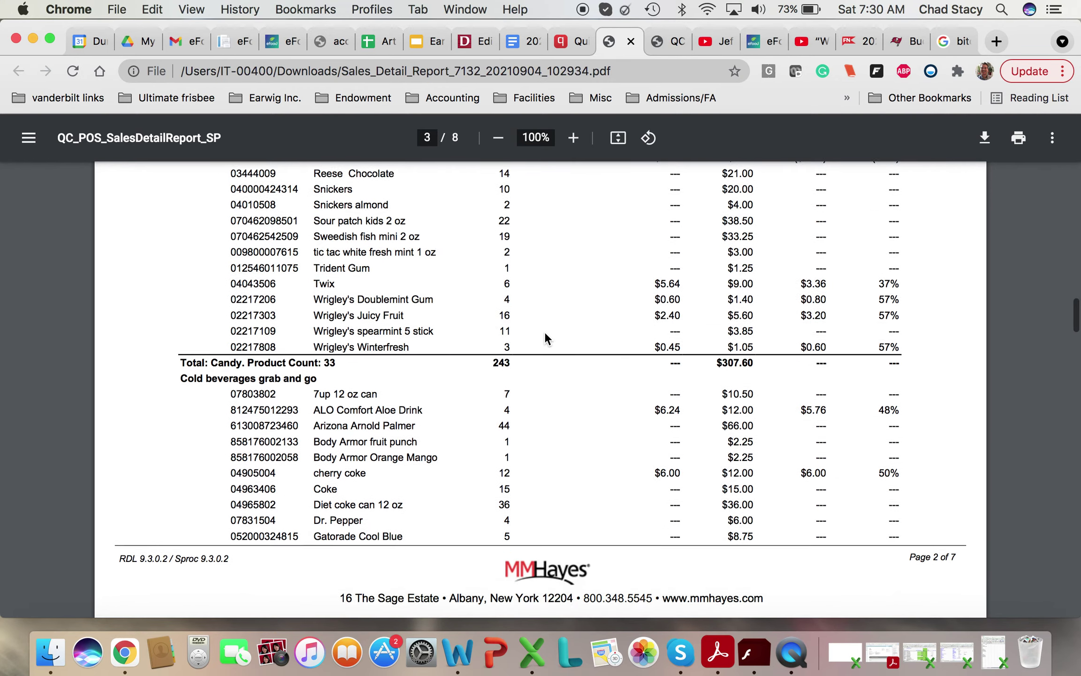
{"action": "scroll", "coordinate": [544, 331], "scroll_direction": "down", "scroll_amount": 3}
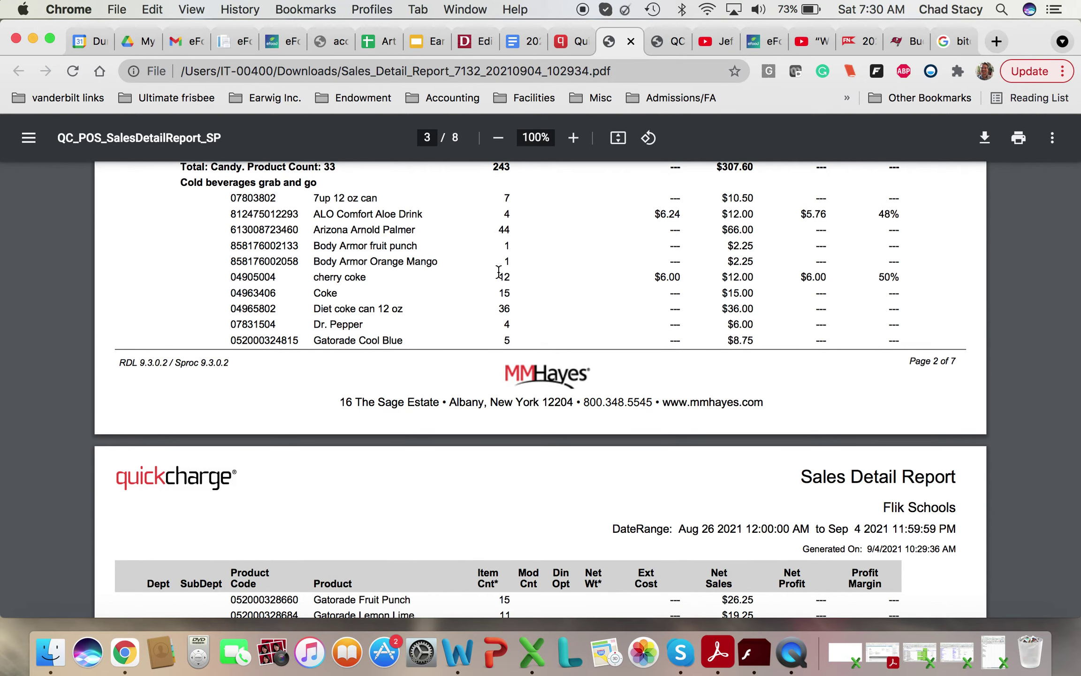
{"action": "scroll", "coordinate": [536, 292], "scroll_direction": "down", "scroll_amount": 8}
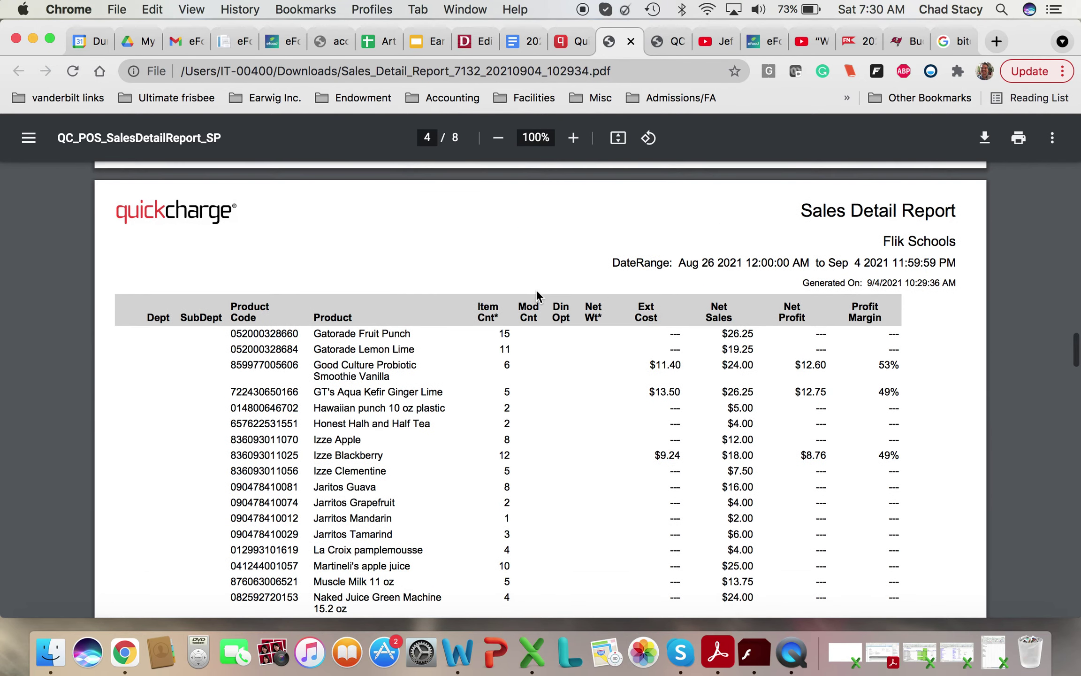
{"action": "scroll", "coordinate": [536, 292], "scroll_direction": "down", "scroll_amount": 3}
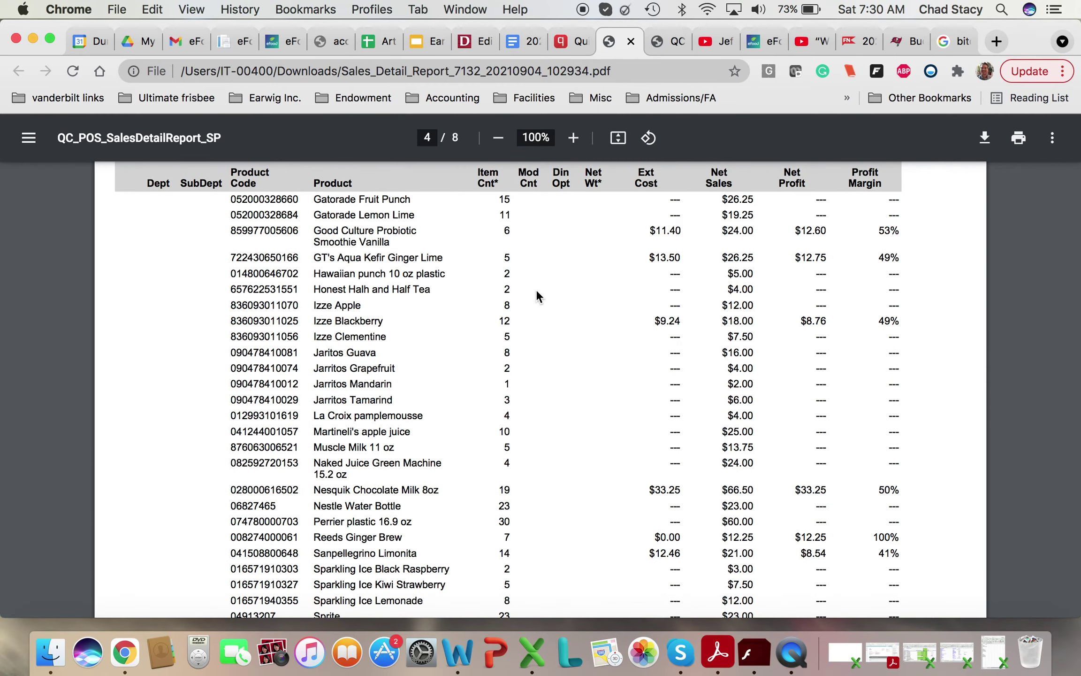
{"action": "scroll", "coordinate": [536, 292], "scroll_direction": "down", "scroll_amount": 2}
{"action": "scroll", "coordinate": [536, 292], "scroll_direction": "up", "scroll_amount": 14}
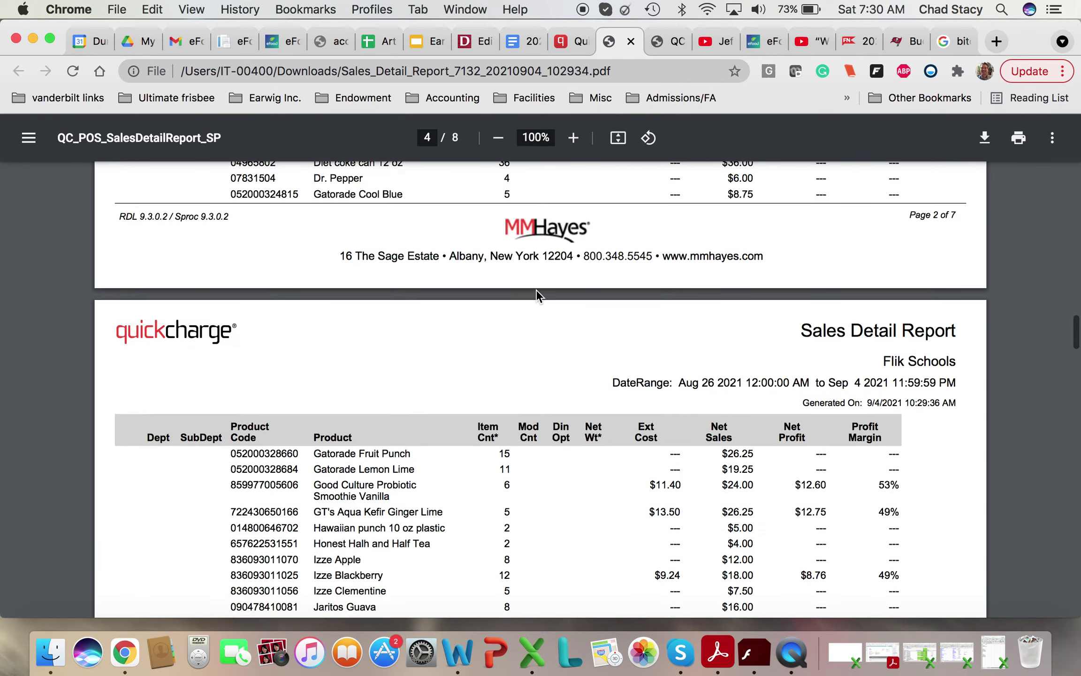
{"action": "scroll", "coordinate": [536, 295], "scroll_direction": "up", "scroll_amount": 20}
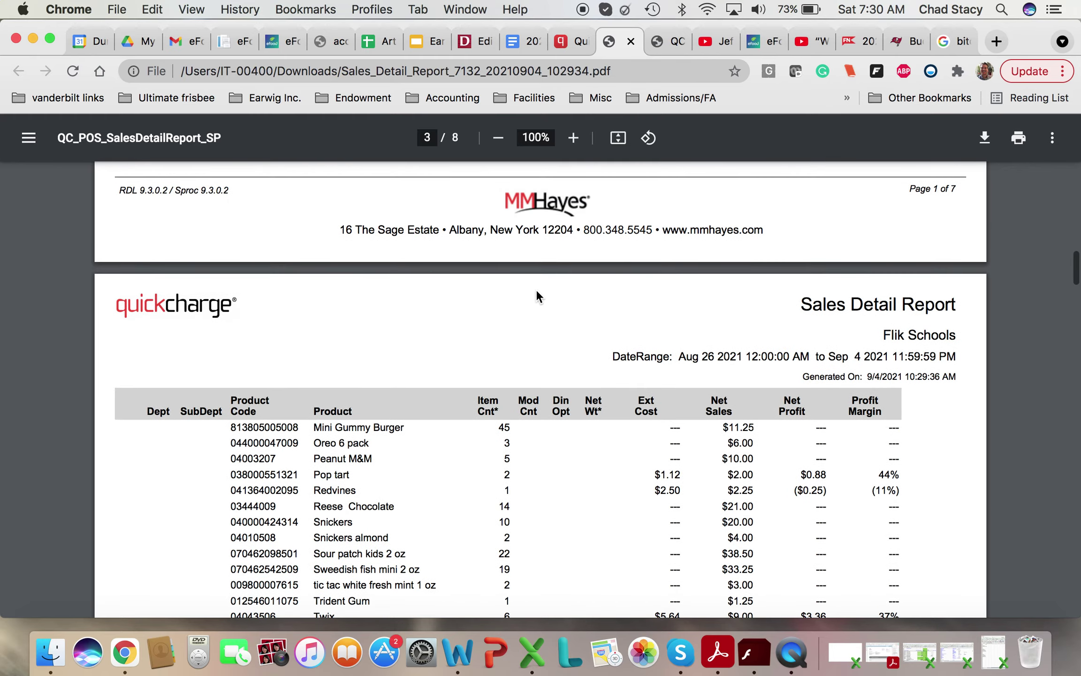
{"action": "scroll", "coordinate": [536, 295], "scroll_direction": "up", "scroll_amount": 9}
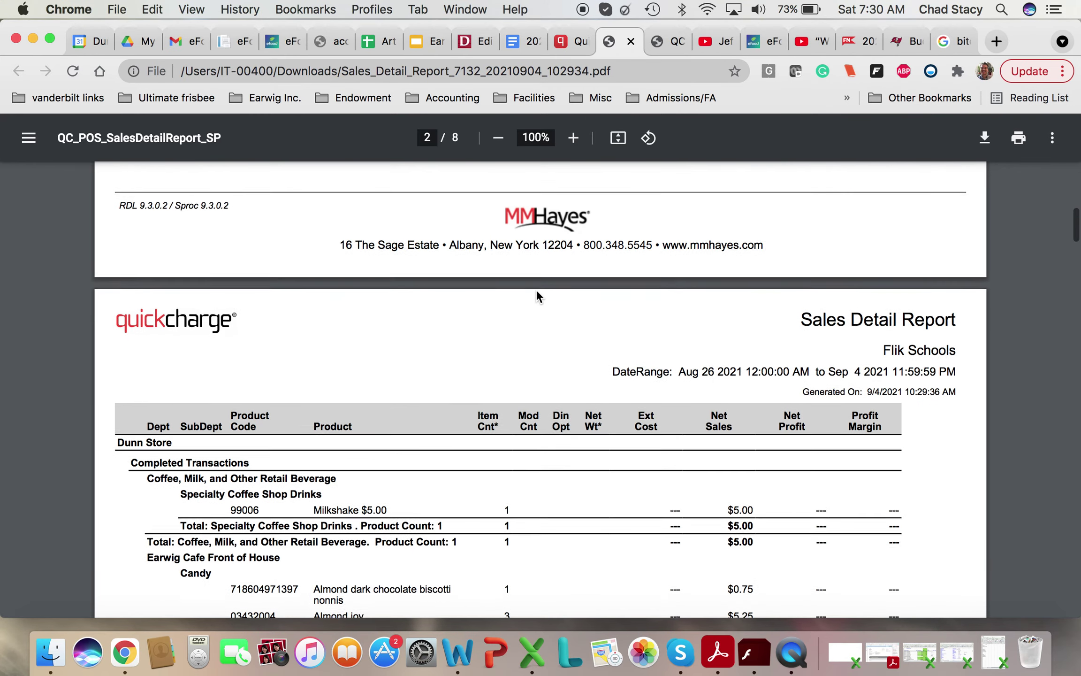
{"action": "scroll", "coordinate": [535, 289], "scroll_direction": "up", "scroll_amount": 6}
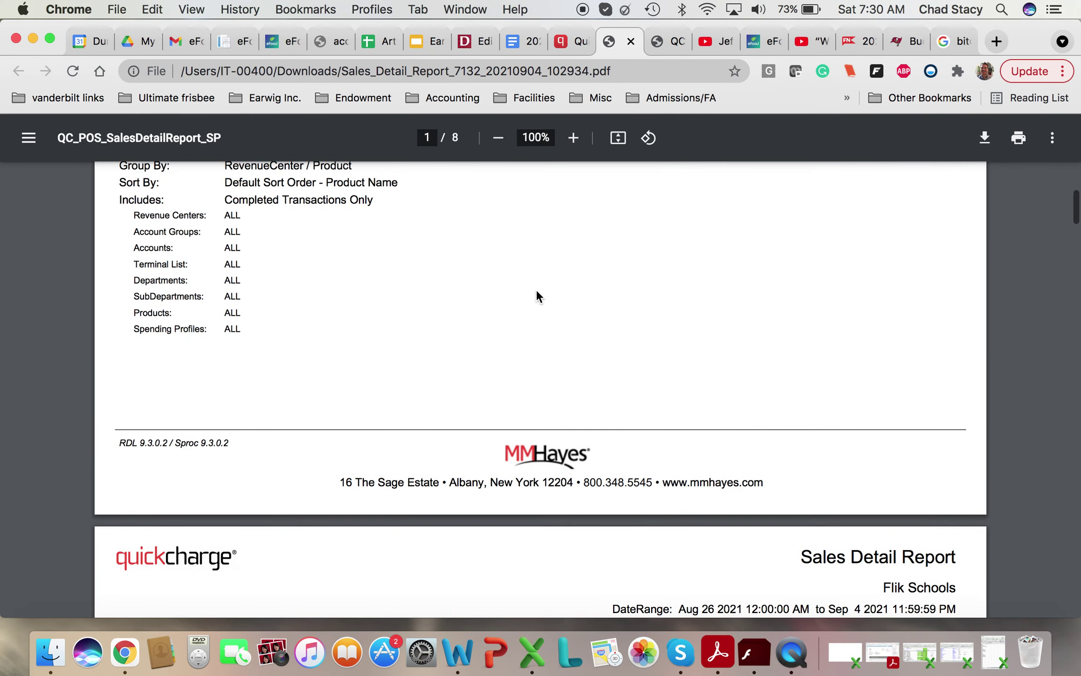
{"action": "scroll", "coordinate": [535, 289], "scroll_direction": "down", "scroll_amount": 9}
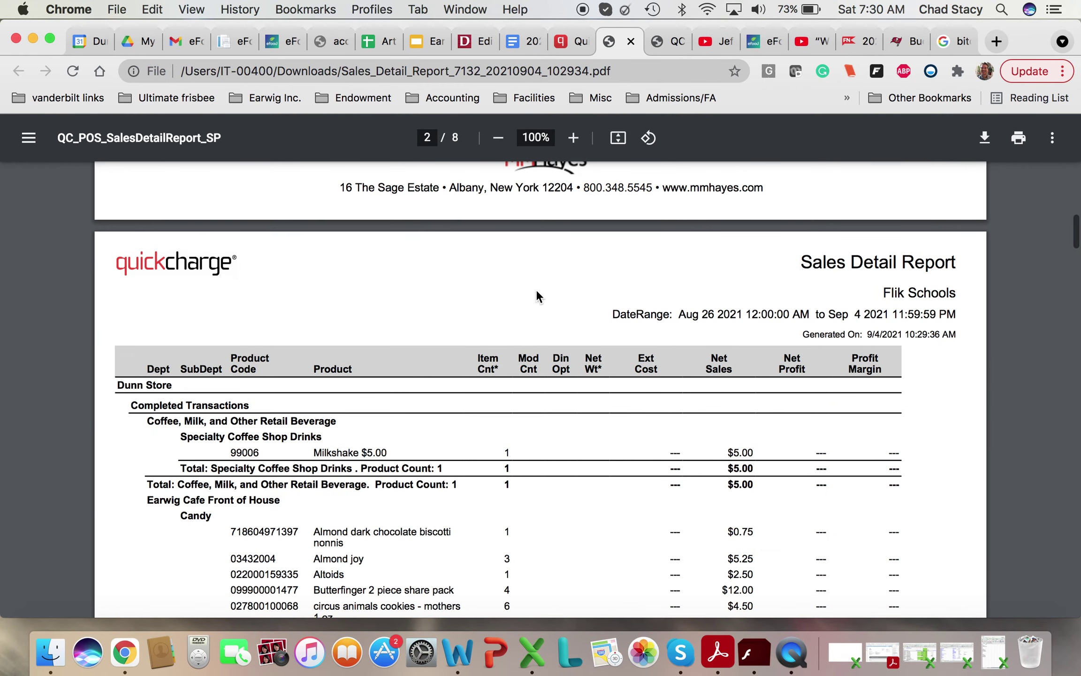
{"action": "scroll", "coordinate": [536, 293], "scroll_direction": "down", "scroll_amount": 4}
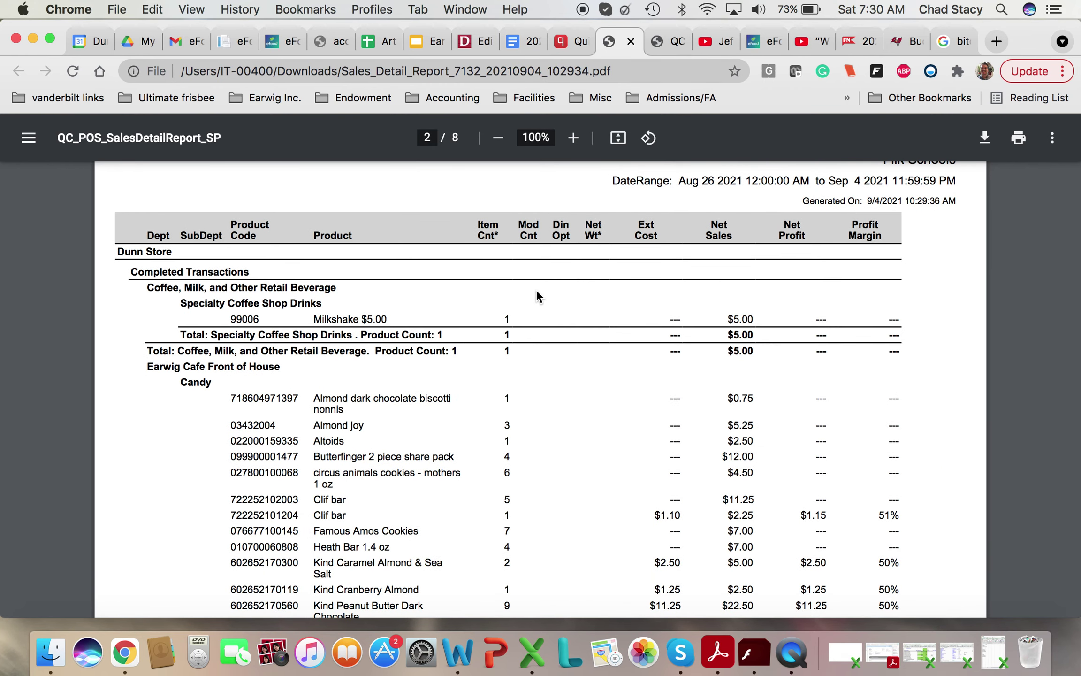